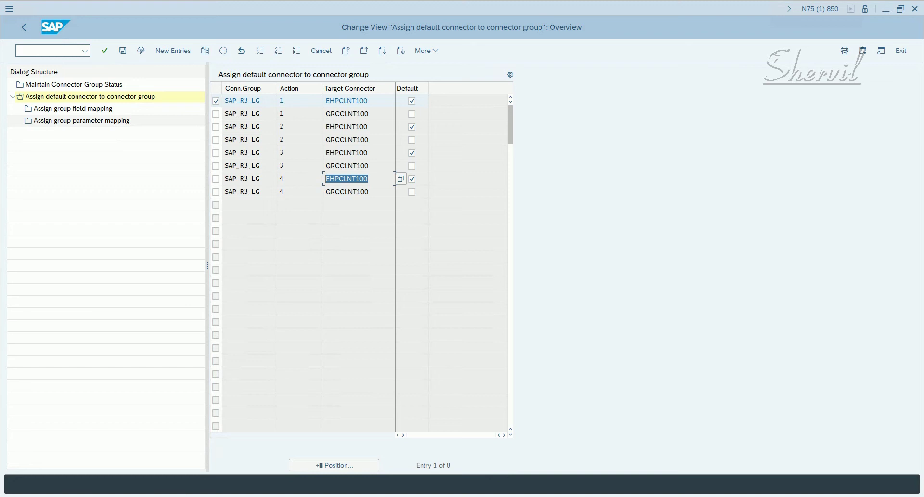
Step: In Notepad, go over the BC set names LANDSCAPE, METHODOLOGY, PRE_REQ_TYPE, ROLE_STATUS and SENTIVITY
{"action": "left_click", "coordinate": [204, 478]}
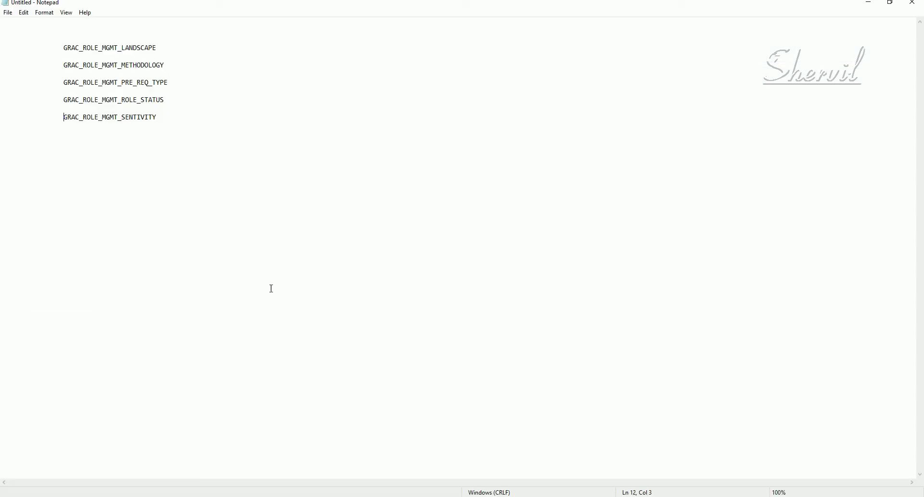
{"action": "left_click_drag", "start_coordinate": [64, 48], "coordinate": [60, 66]}
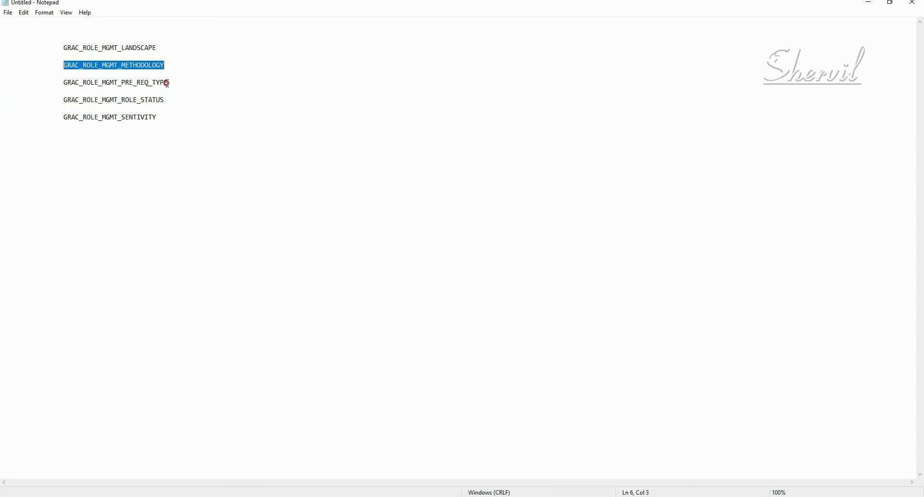
{"action": "left_click", "coordinate": [72, 90]}
{"action": "double_click", "coordinate": [62, 83]}
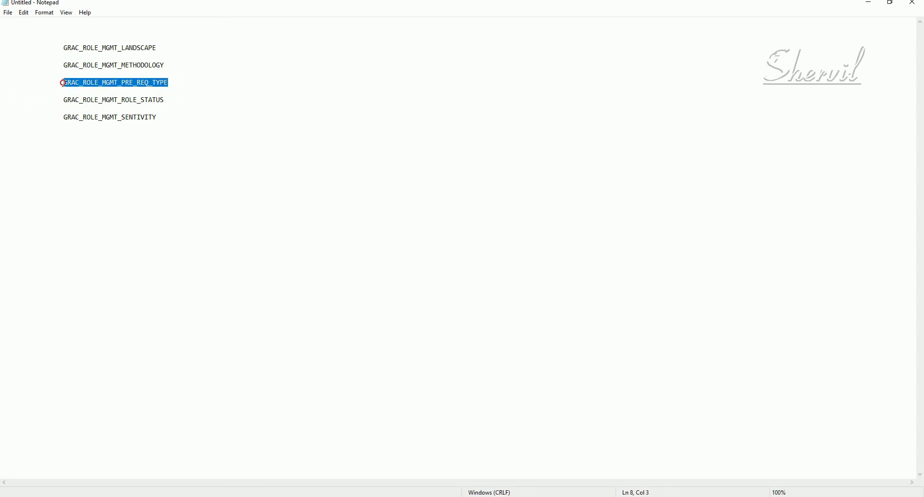
{"action": "left_click_drag", "start_coordinate": [164, 100], "coordinate": [68, 100]}
{"action": "left_click_drag", "start_coordinate": [160, 117], "coordinate": [110, 121]}
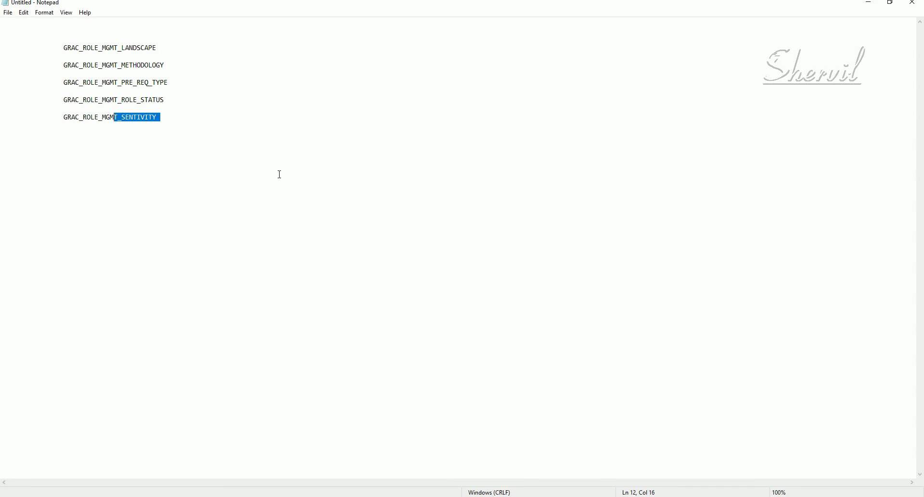
Step: Return from the SAP connector assignment view back to the SAP Easy Access menu
{"action": "mouse_move", "coordinate": [145, 487]}
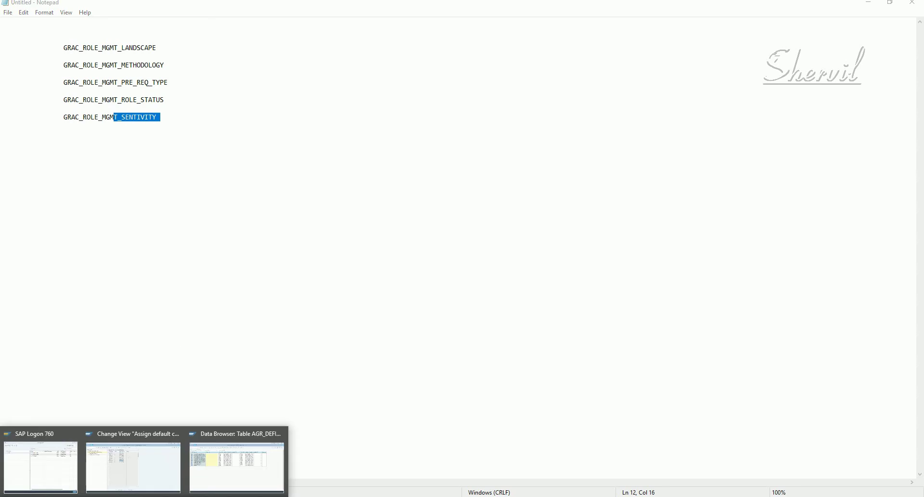
{"action": "left_click", "coordinate": [164, 465]}
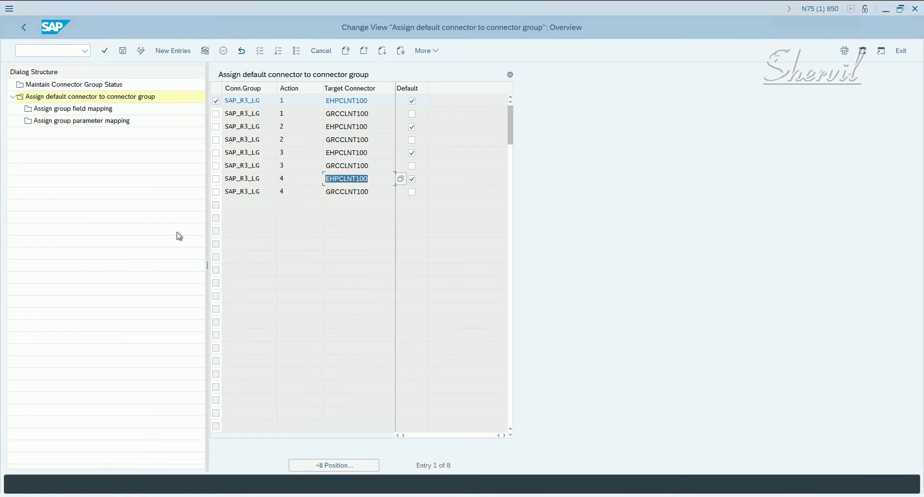
{"action": "left_click", "coordinate": [24, 27]}
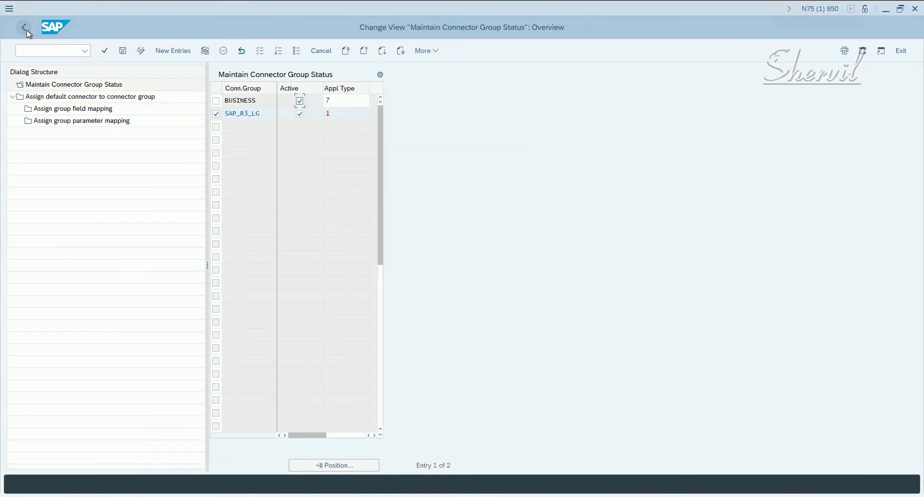
{"action": "left_click", "coordinate": [26, 30]}
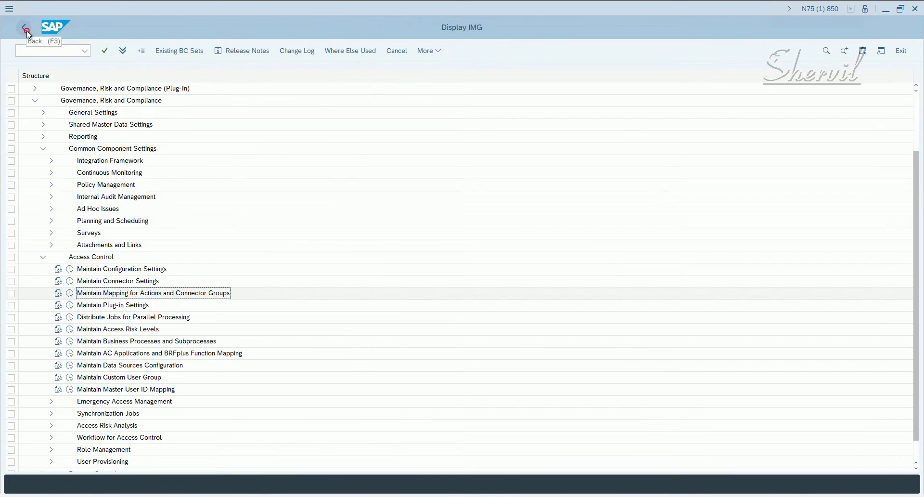
{"action": "left_click", "coordinate": [26, 30]}
{"action": "left_click", "coordinate": [26, 31]}
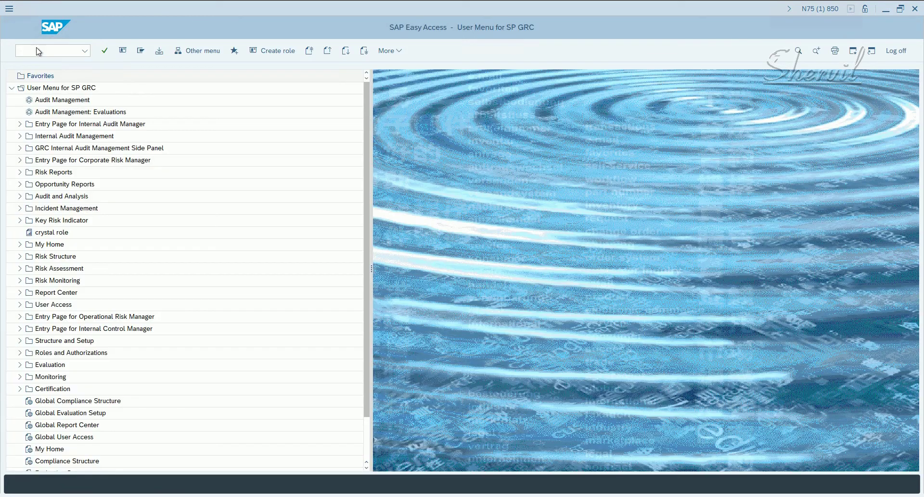
Step: Run SCPR20 and search BC sets matching *GRAC* to list all 32 results
{"action": "type", "text": "SCPR20"}
{"action": "key", "text": "Return"}
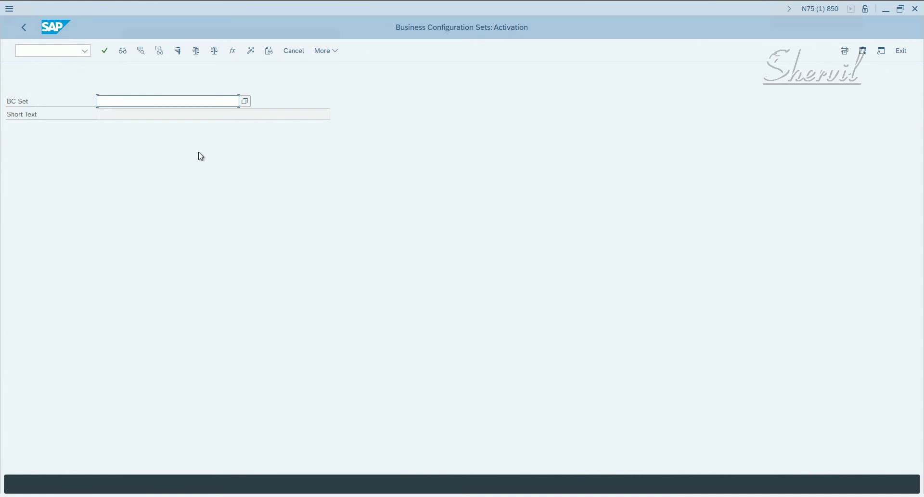
{"action": "type", "text": "*"}
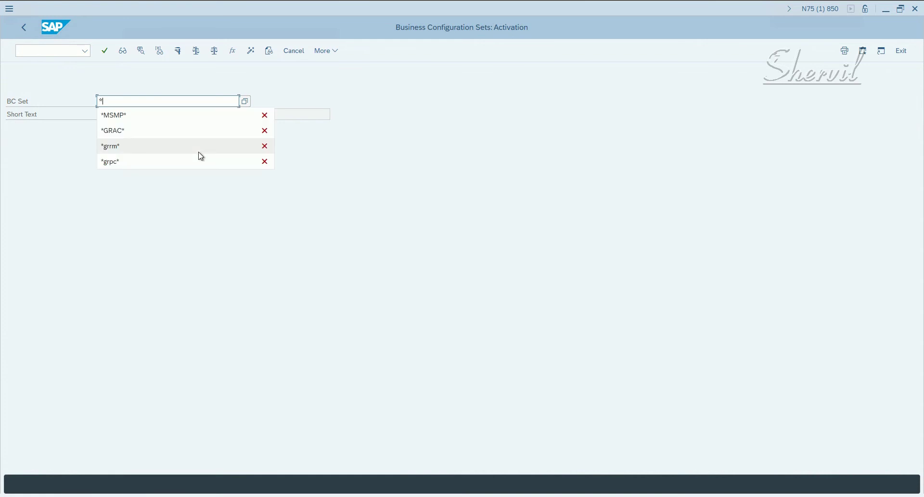
{"action": "type", "text": "GRAC*"}
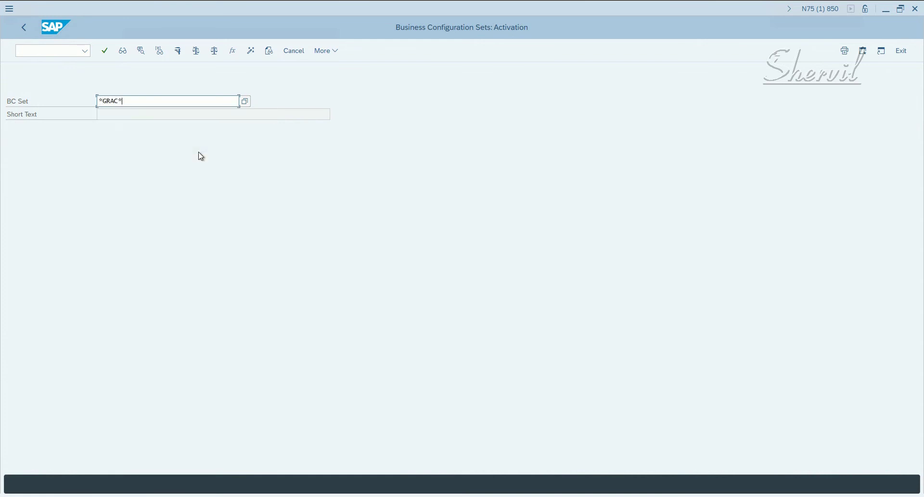
{"action": "type", "text": "*"}
{"action": "left_click", "coordinate": [244, 101]}
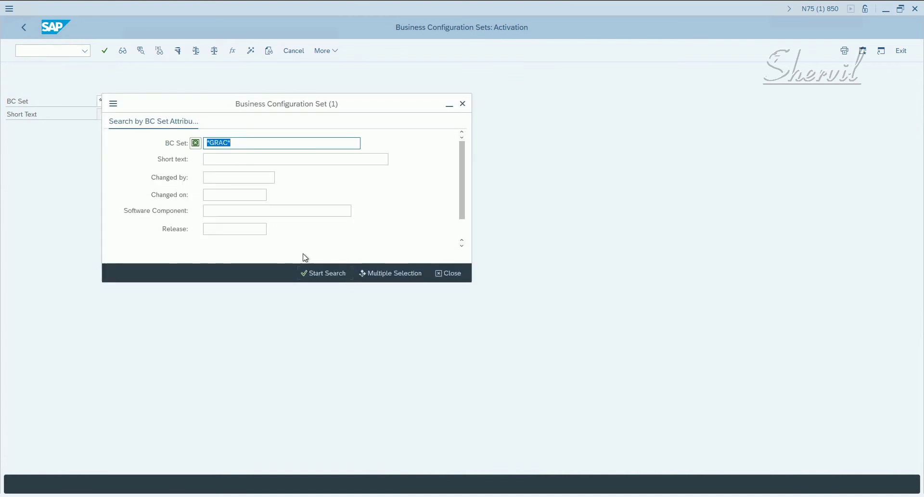
{"action": "left_click", "coordinate": [313, 275]}
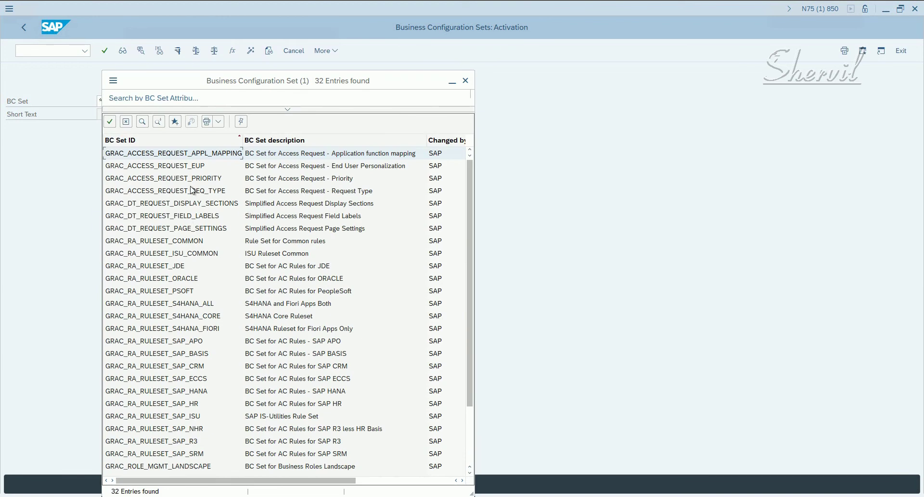
Step: Scroll the GRAC results and review the five GRAC_ROLE_MGMT entries, LANDSCAPE through SENTIVITY
{"action": "left_click_drag", "start_coordinate": [263, 82], "coordinate": [322, 51]}
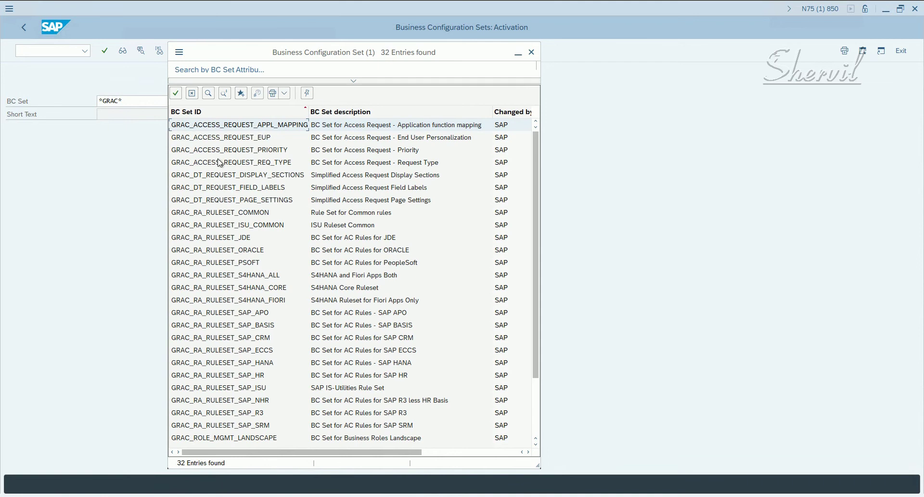
{"action": "left_click", "coordinate": [219, 277]}
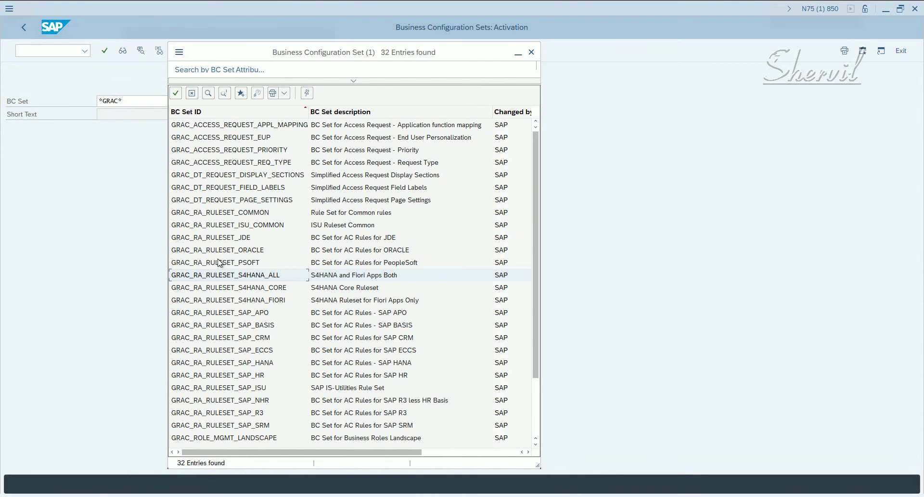
{"action": "scroll", "coordinate": [250, 293], "scroll_direction": "down", "scroll_amount": 2}
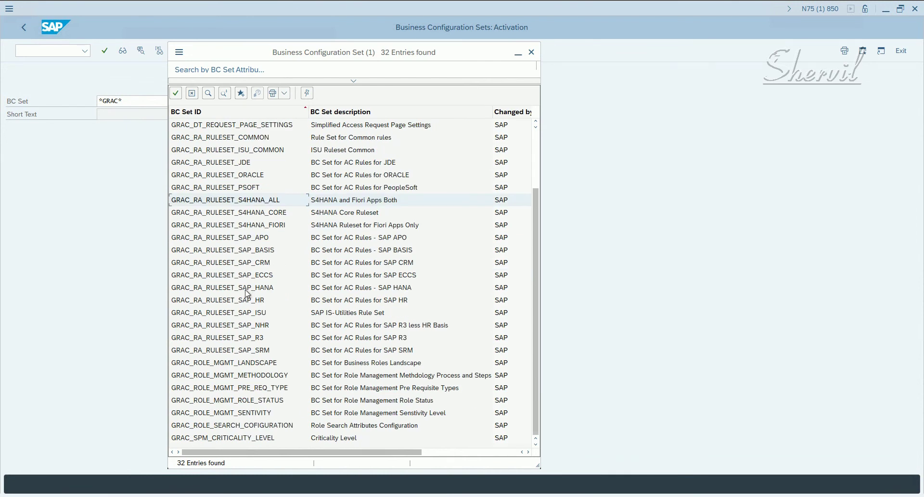
{"action": "left_click", "coordinate": [244, 439]}
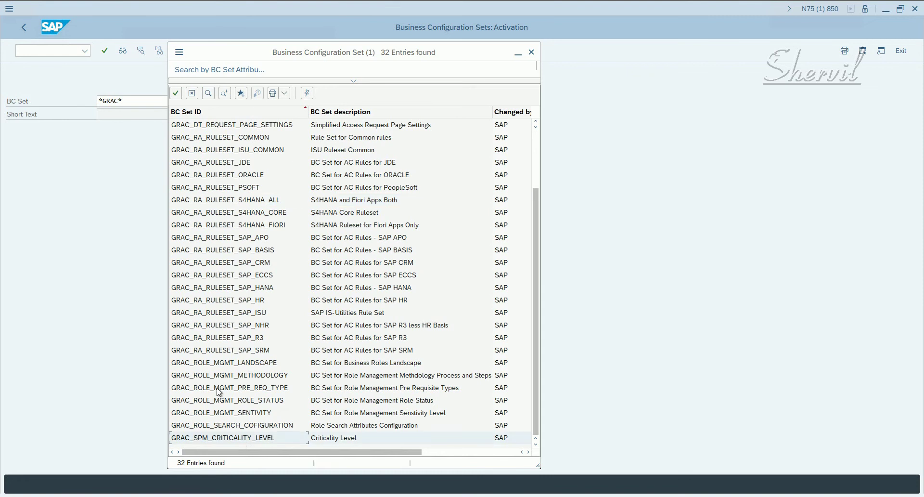
{"action": "left_click", "coordinate": [203, 369]}
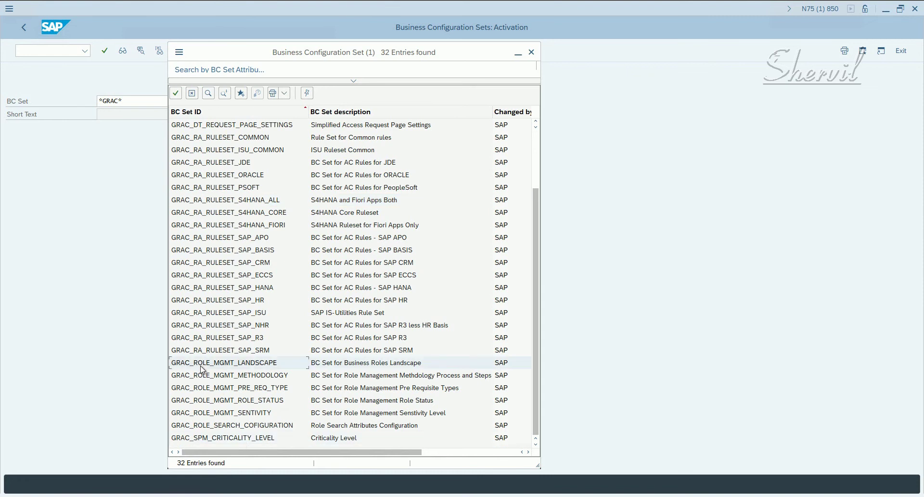
{"action": "left_click", "coordinate": [206, 379]}
{"action": "left_click", "coordinate": [219, 371]}
{"action": "left_click", "coordinate": [221, 379]}
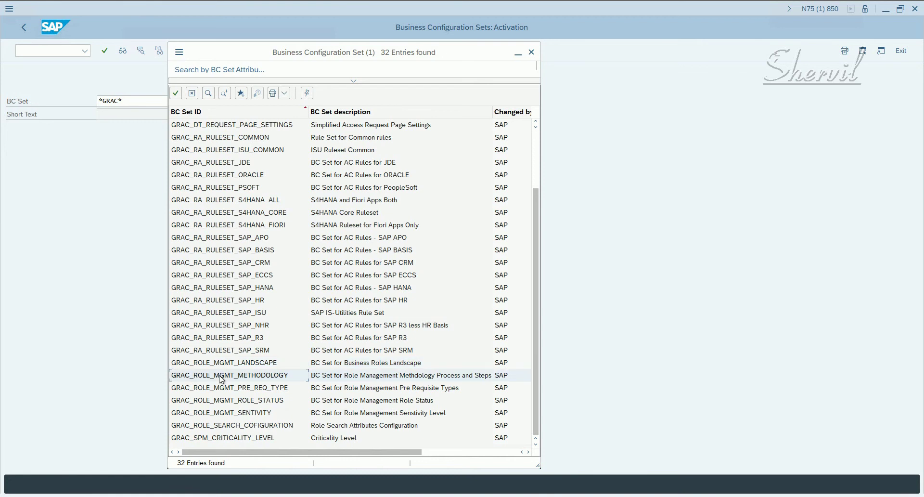
{"action": "left_click", "coordinate": [224, 392]}
{"action": "left_click", "coordinate": [223, 401]}
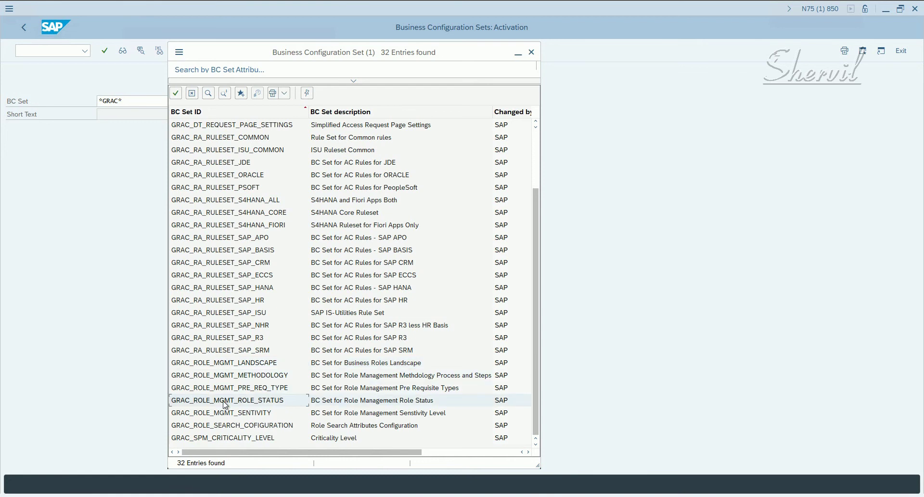
{"action": "left_click", "coordinate": [224, 416]}
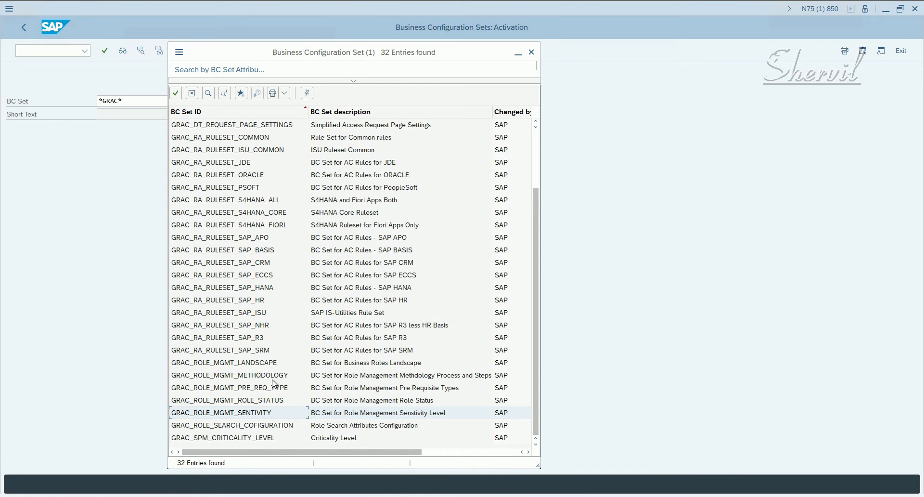
Step: Activate GRAC_ROLE_MGMT_LANDSCAPE in Expert Mode under the suggested customizing request, then open a second session
{"action": "double_click", "coordinate": [247, 365]}
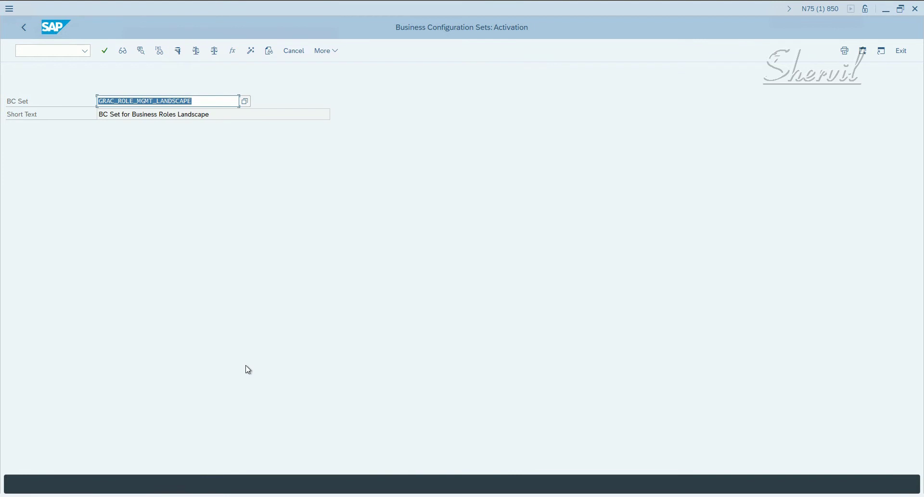
{"action": "left_click", "coordinate": [246, 55]}
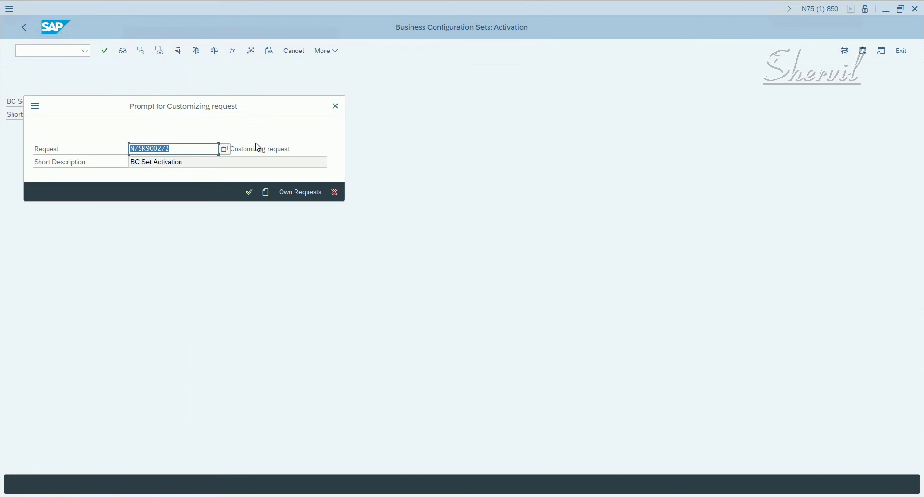
{"action": "left_click", "coordinate": [250, 193]}
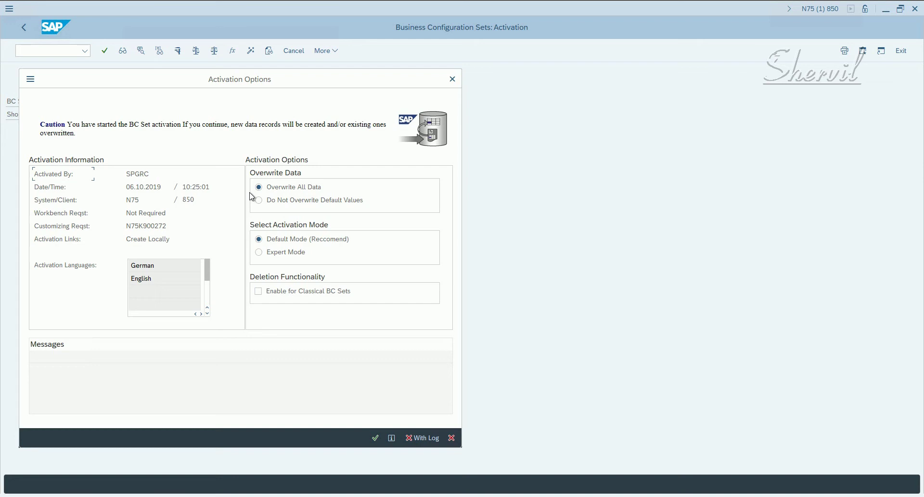
{"action": "left_click", "coordinate": [269, 253]}
{"action": "left_click_drag", "start_coordinate": [227, 87], "coordinate": [269, 79]}
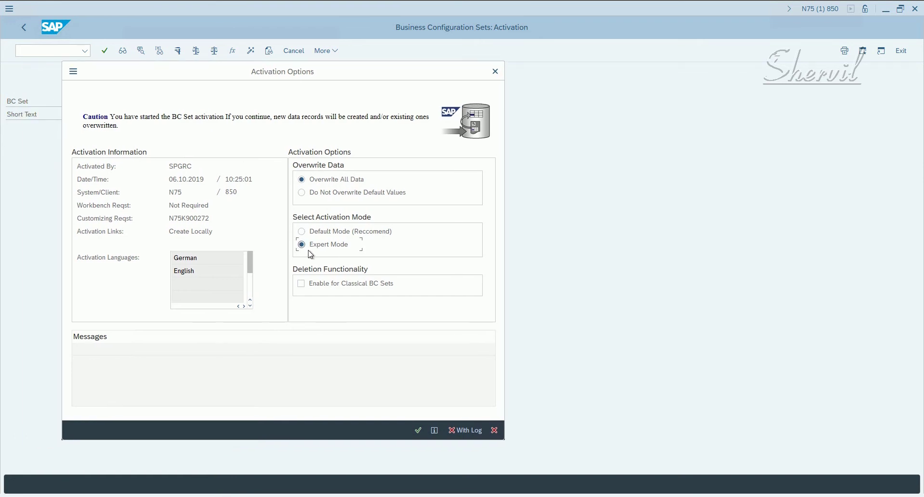
{"action": "left_click", "coordinate": [419, 430]}
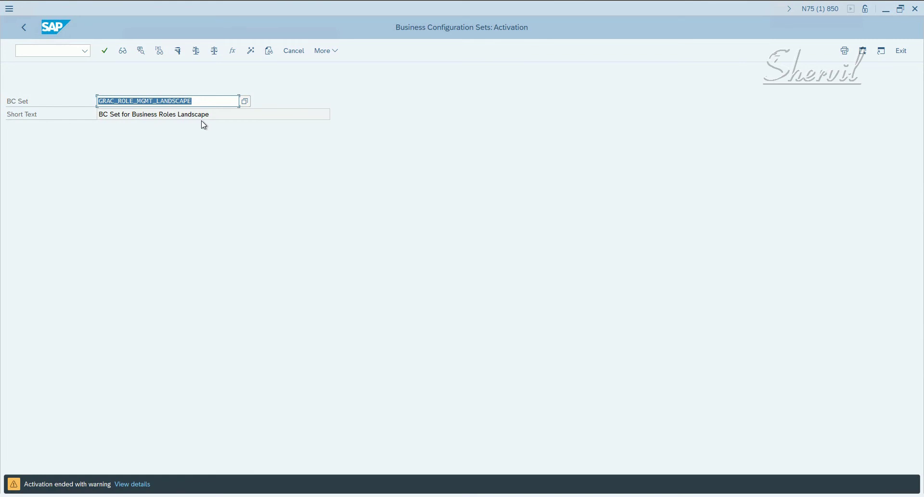
{"action": "left_click_drag", "start_coordinate": [200, 102], "coordinate": [70, 107]}
{"action": "left_click", "coordinate": [865, 51]}
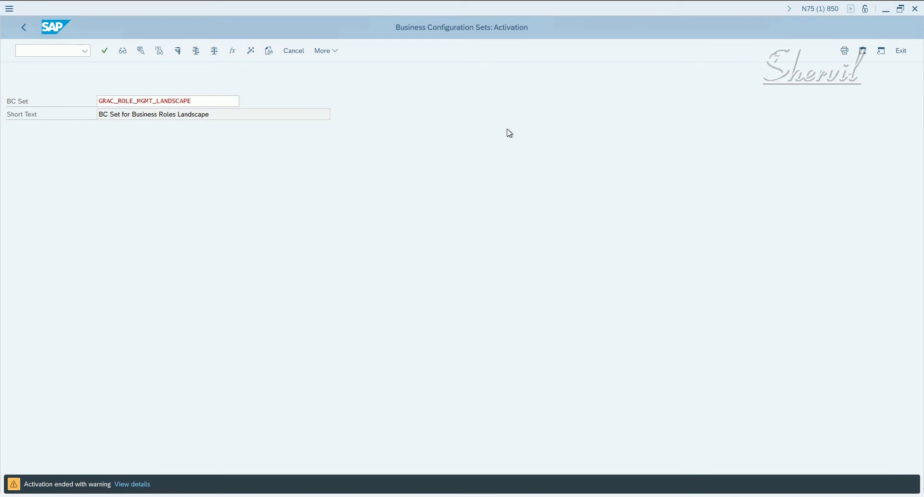
Step: Display V_GRFNCONNGRP in SM30 to see connector groups BUSINESS, JDE_LG and SAP_R3_LG, then go back
{"action": "type", "text": "s"}
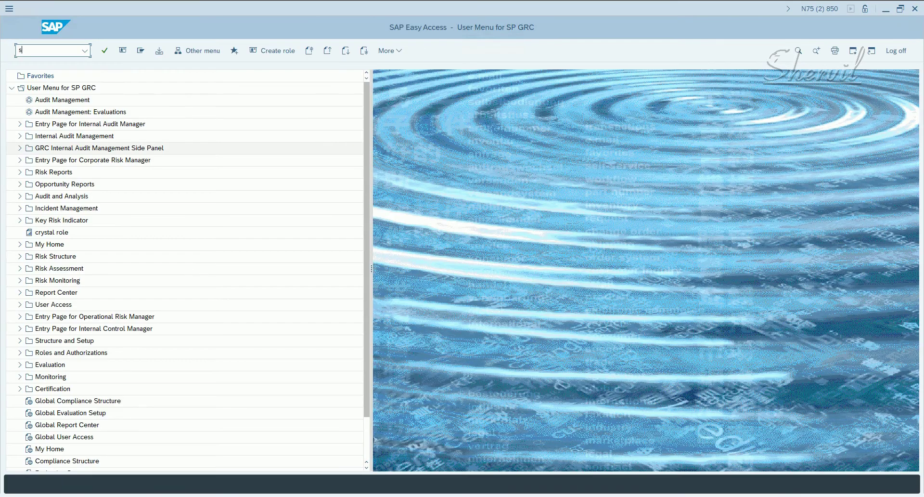
{"action": "type", "text": "m30"}
{"action": "key", "text": "Return"}
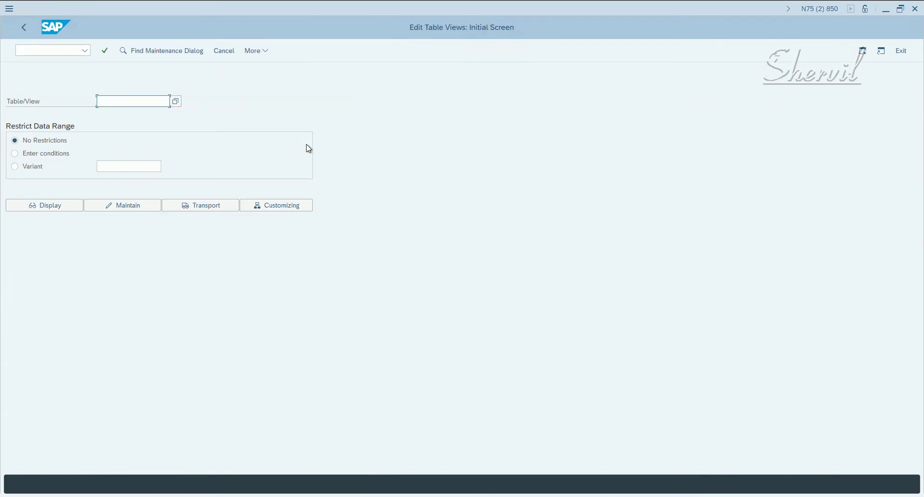
{"action": "type", "text": "V_GRFNCONNGRP"}
{"action": "left_click", "coordinate": [72, 210]}
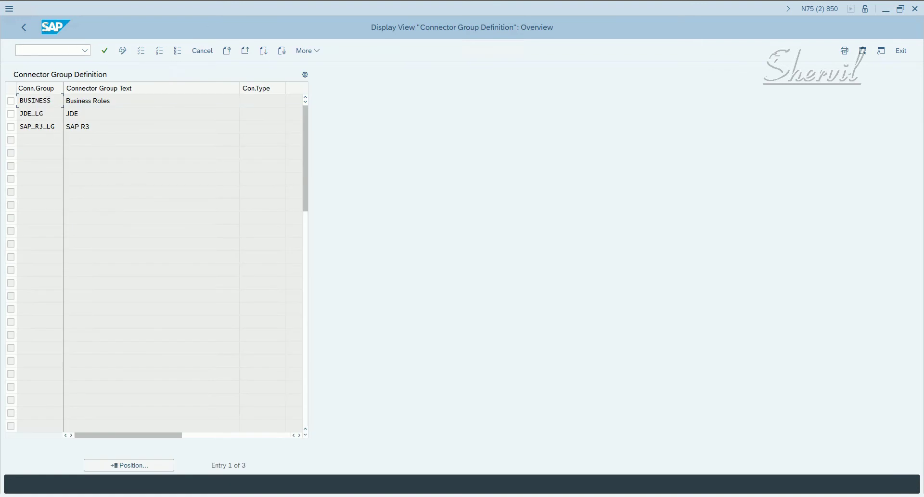
{"action": "left_click", "coordinate": [25, 32]}
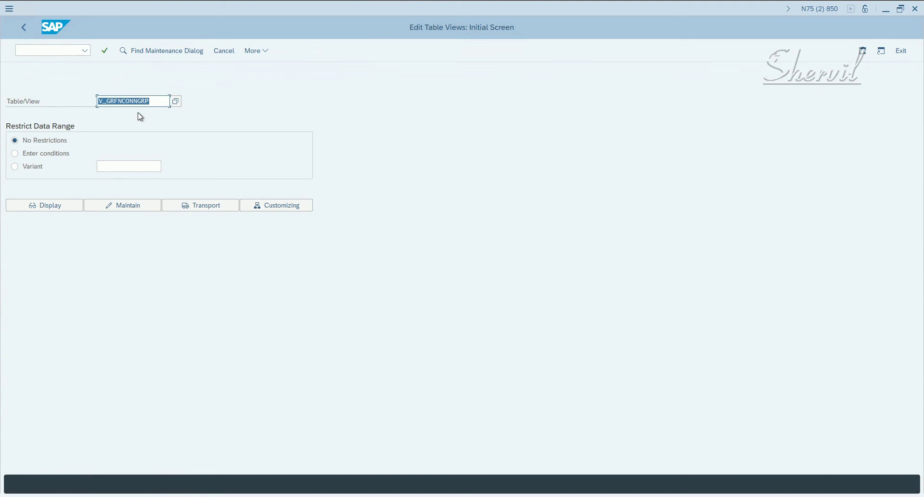
Step: Try maintaining GRACCONGRPSTAT in SM30, get the no-maintenance-dialog error, and return to Easy Access
{"action": "type", "text": "GRACCONGRPSTSAT"}
{"action": "key", "text": "BackSpace"}
{"action": "key", "text": "BackSpace"}
{"action": "type", "text": "A"}
{"action": "key", "text": "BackSpace"}
{"action": "type", "text": "AT"}
{"action": "key", "text": "Return"}
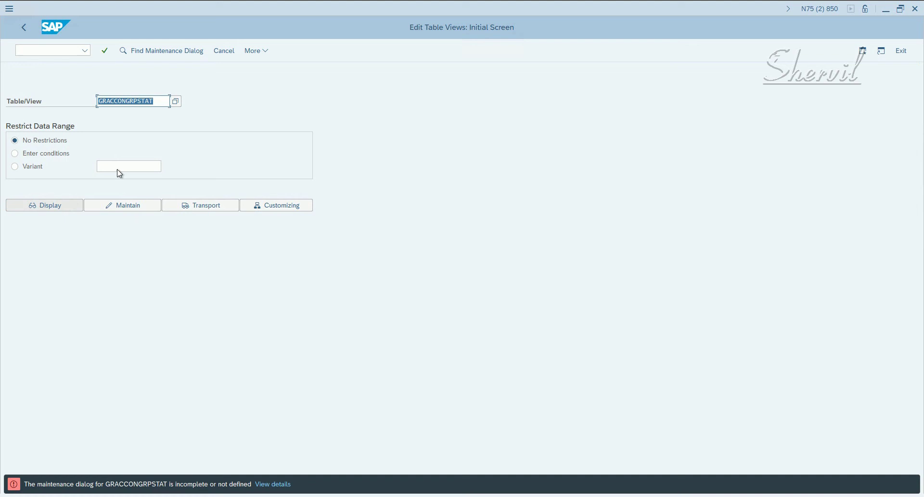
{"action": "left_click", "coordinate": [128, 101]}
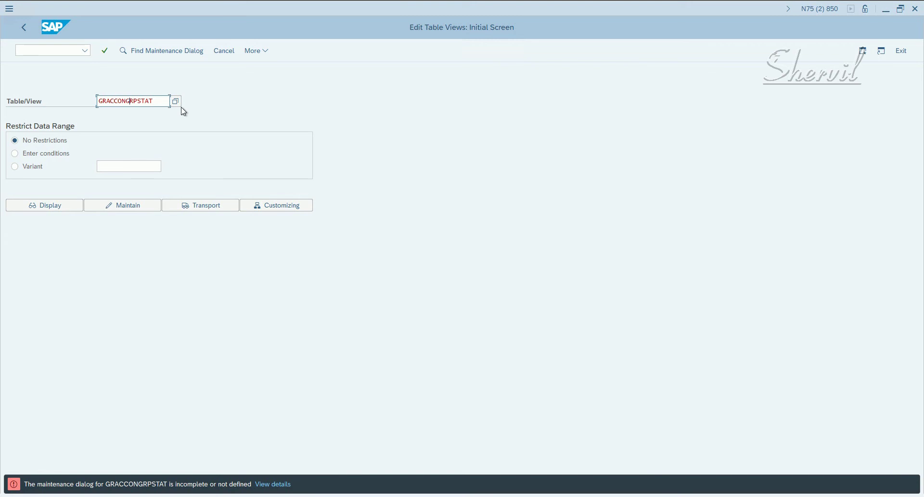
{"action": "left_click_drag", "start_coordinate": [159, 101], "coordinate": [73, 103]}
{"action": "left_click", "coordinate": [25, 31]}
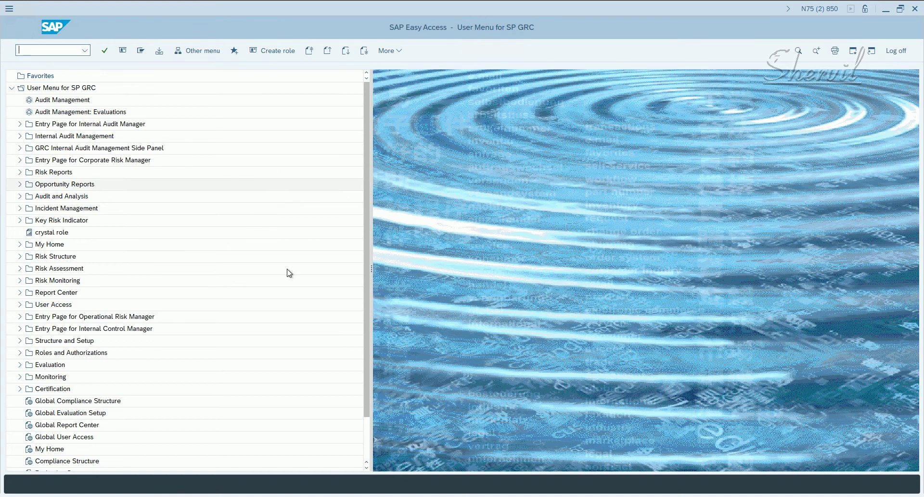
Step: Bring the Business Configuration Sets: Activation window for GRAC_ROLE_MGMT_LANDSCAPE to the front
{"action": "key", "text": "alt+Tab"}
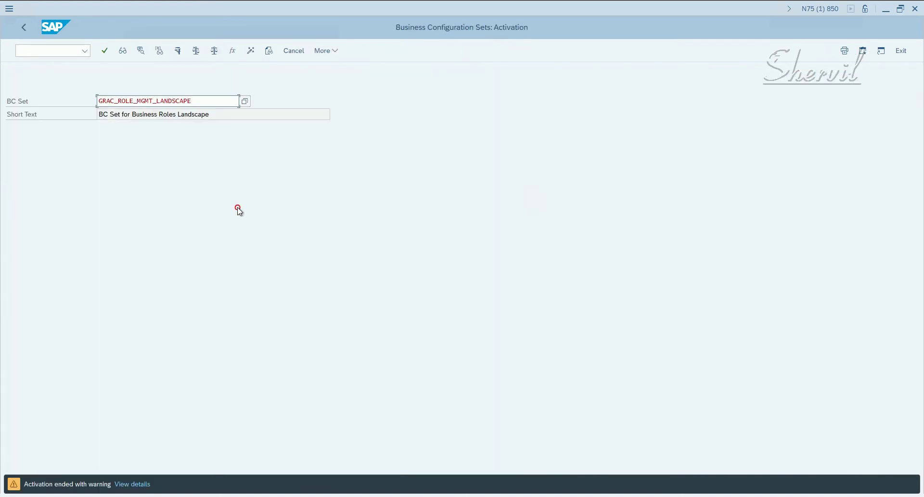
{"action": "key", "text": "alt+Tab"}
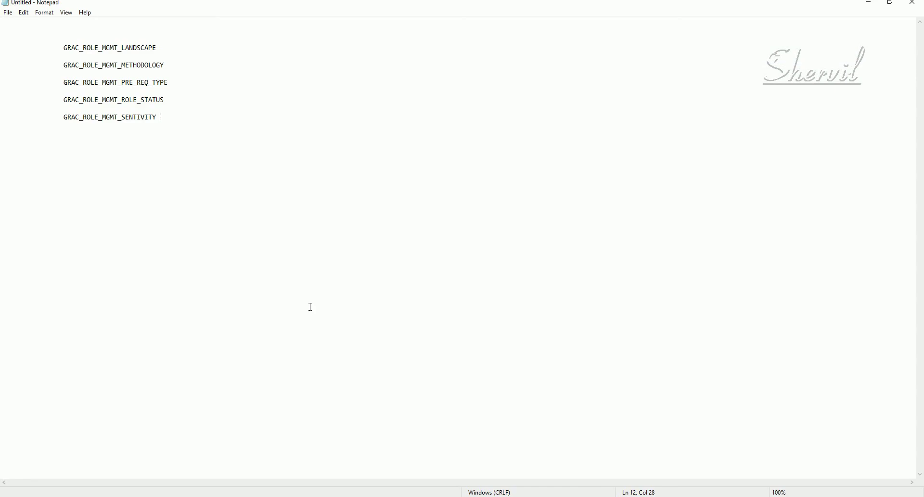
{"action": "mouse_move", "coordinate": [140, 496]}
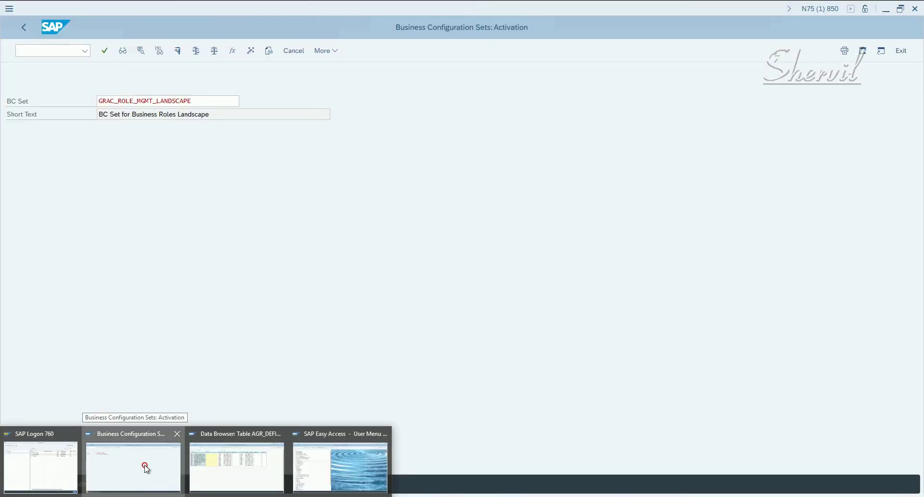
{"action": "left_click", "coordinate": [145, 466]}
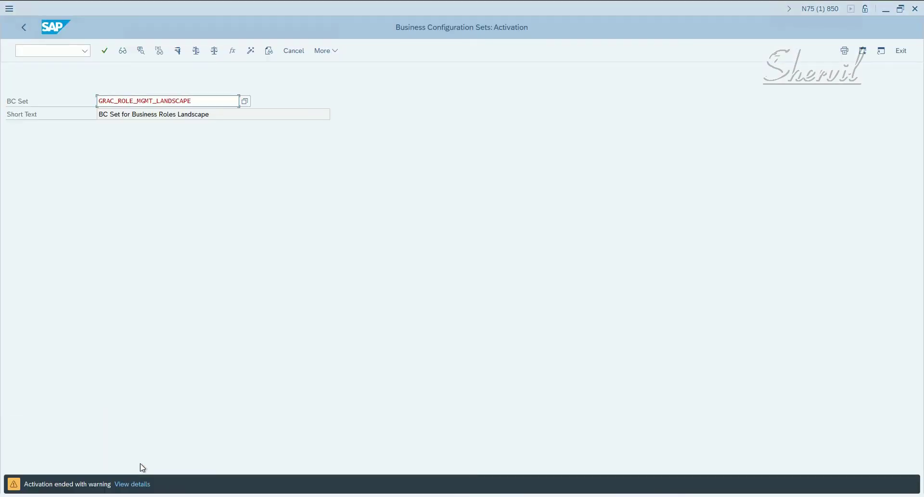
Step: Open the LANDSCAPE Overall View and check its active BUSINESS record, application type 007
{"action": "key", "text": "ctrl+slash"}
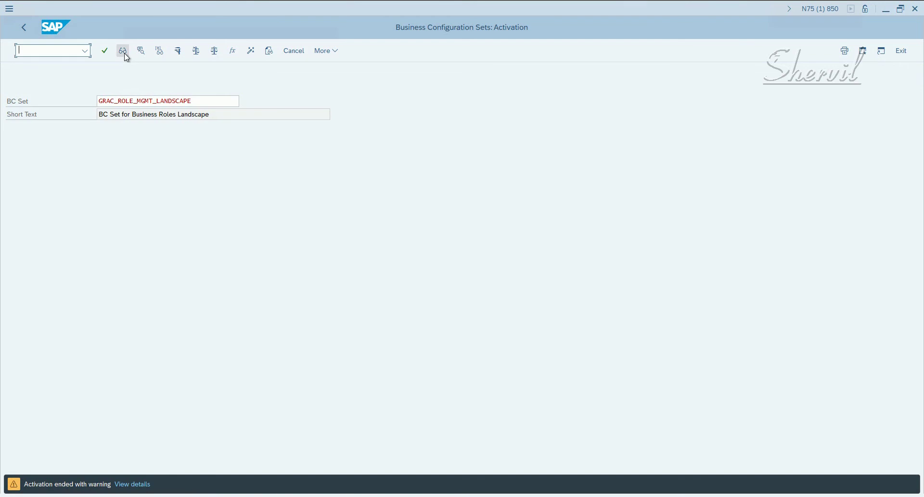
{"action": "left_click", "coordinate": [125, 53]}
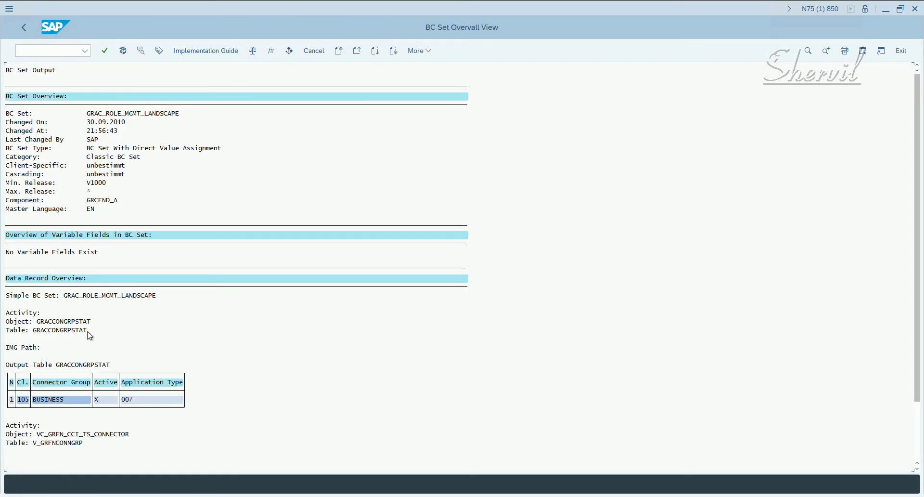
{"action": "left_click", "coordinate": [55, 401]}
Step: Copy the table name GRACCONGRPSTAT from the Data Record Overview
{"action": "scroll", "coordinate": [83, 388], "scroll_direction": "down", "scroll_amount": 1}
{"action": "scroll", "coordinate": [47, 316], "scroll_direction": "down", "scroll_amount": 1}
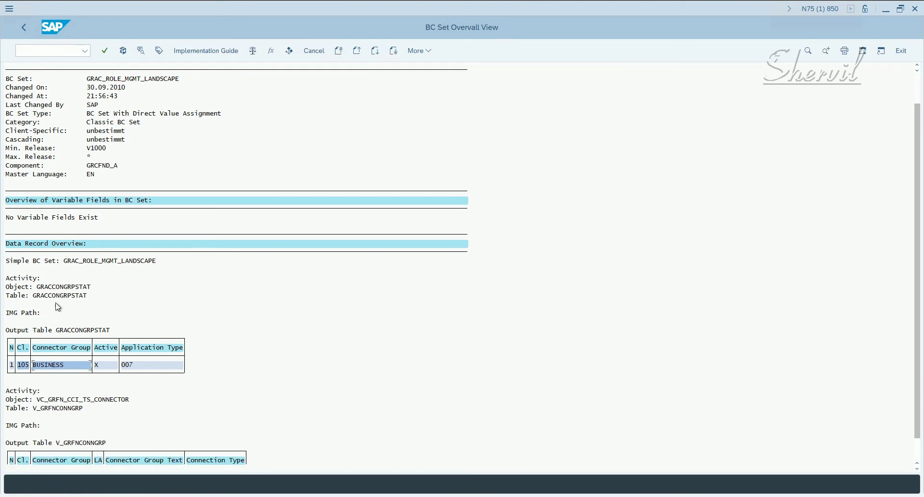
{"action": "left_click", "coordinate": [53, 295]}
{"action": "left_click", "coordinate": [46, 296]}
{"action": "left_click", "coordinate": [37, 295]}
{"action": "left_click_drag", "start_coordinate": [35, 295], "coordinate": [97, 295]}
{"action": "key", "text": "ctrl+c"}
{"action": "key", "text": "alt+Tab"}
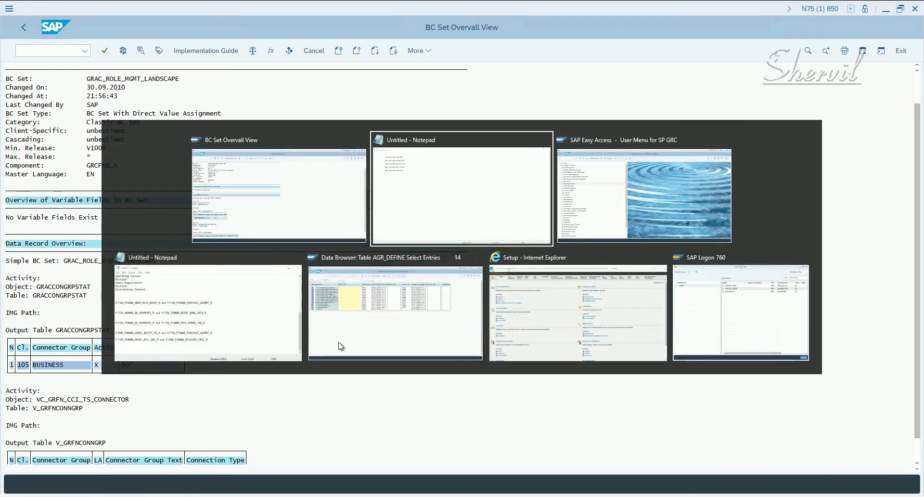
Step: List GRACCONGRPSTAT in SE16 and confirm BUSINESS and SAP_R3_LG are both active
{"action": "key", "text": "alt+Tab"}
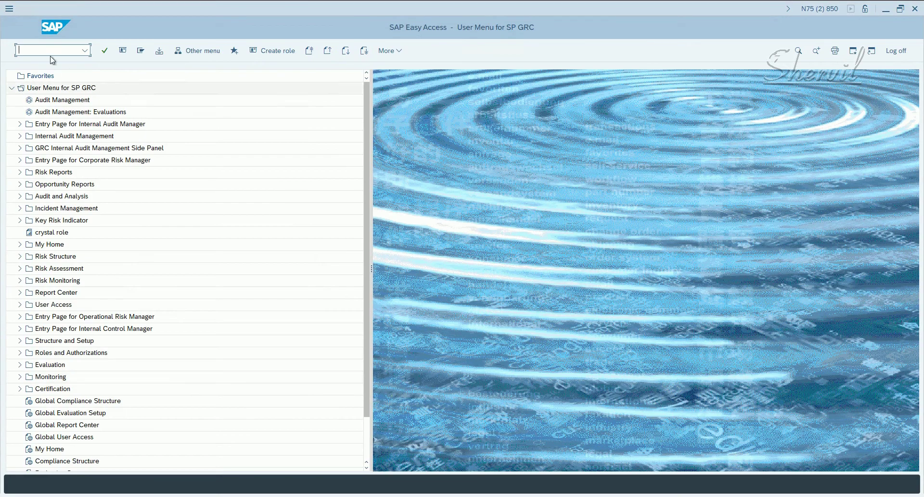
{"action": "type", "text": "se16"}
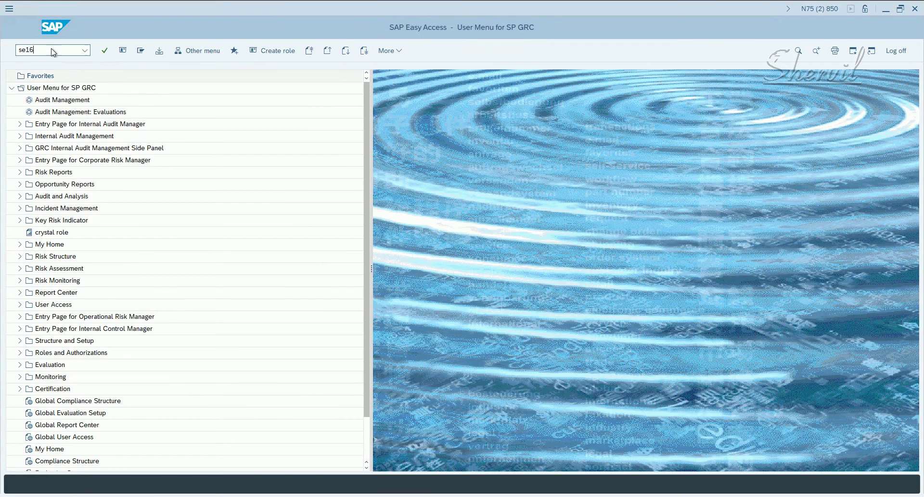
{"action": "key", "text": "Return"}
{"action": "key", "text": "ctrl+v"}
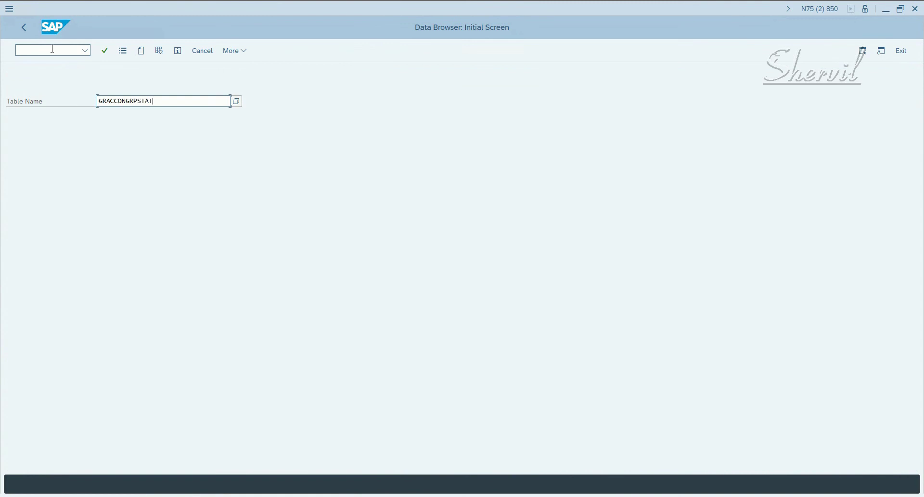
{"action": "key", "text": "Return"}
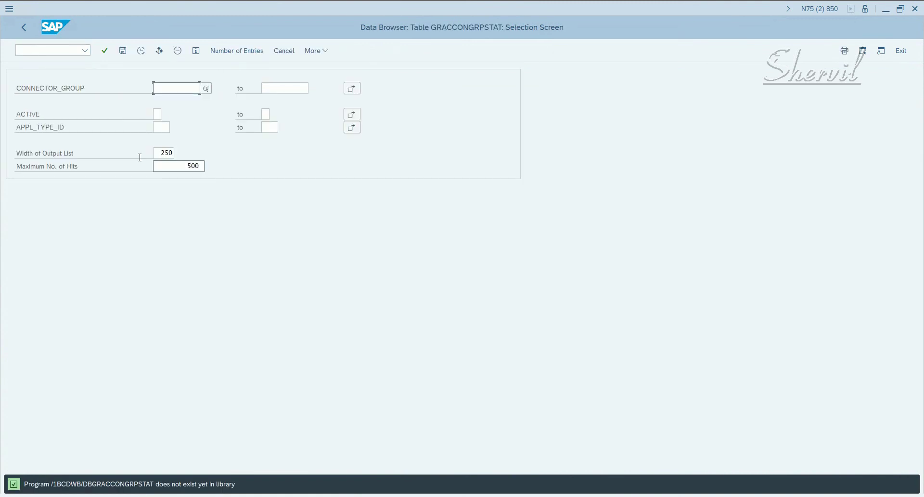
{"action": "left_click", "coordinate": [138, 55]}
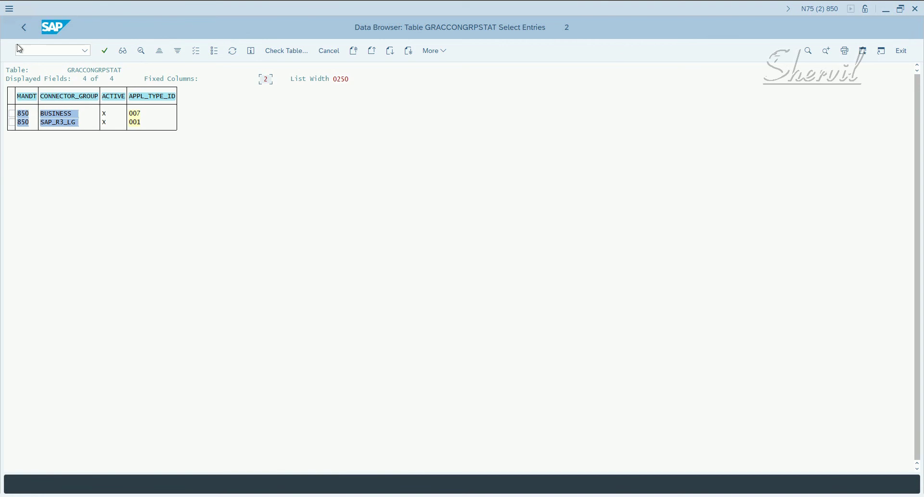
{"action": "left_click", "coordinate": [23, 28]}
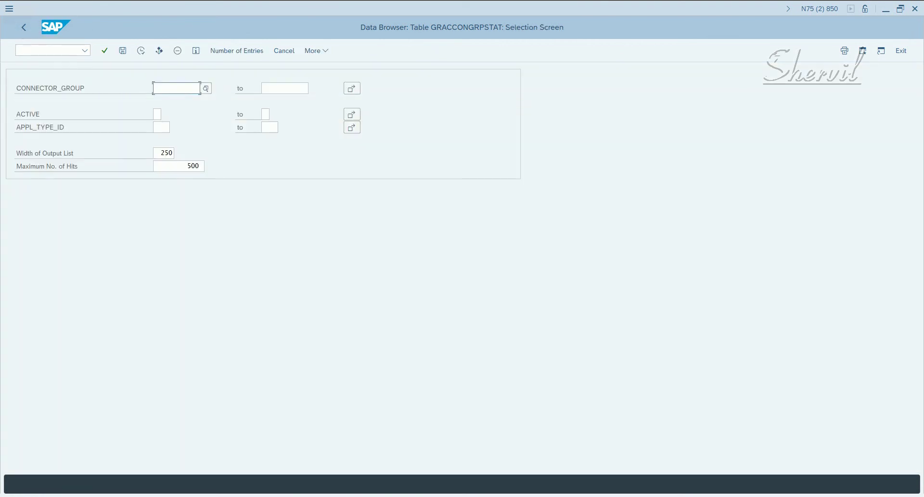
Step: Check the BUSINESS record of V_GRFNCONNGRP in the LANDSCAPE overall view, then return to activation
{"action": "left_click", "coordinate": [130, 477]}
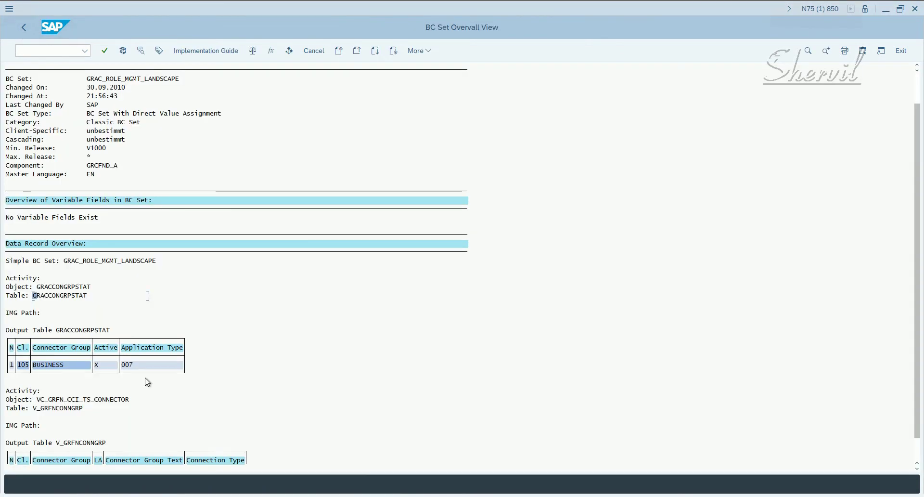
{"action": "scroll", "coordinate": [99, 393], "scroll_direction": "down", "scroll_amount": 2}
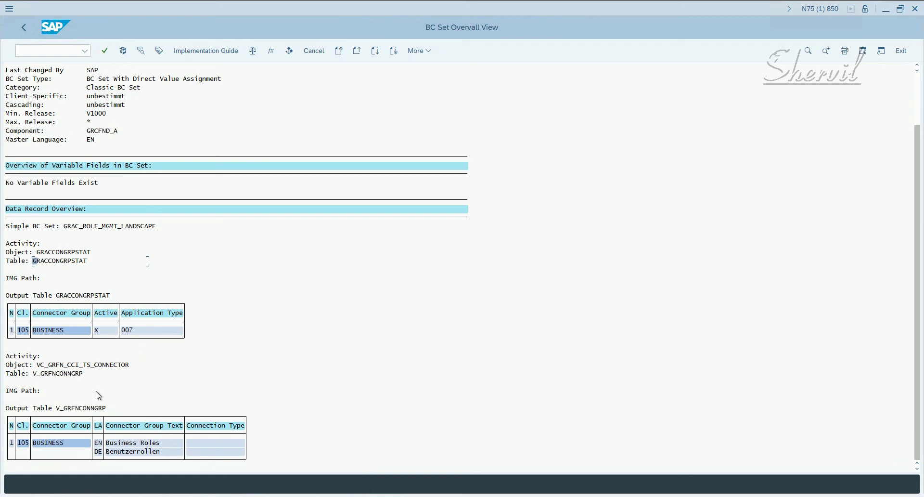
{"action": "left_click", "coordinate": [62, 373]}
{"action": "left_click", "coordinate": [60, 444]}
{"action": "left_click", "coordinate": [17, 28]}
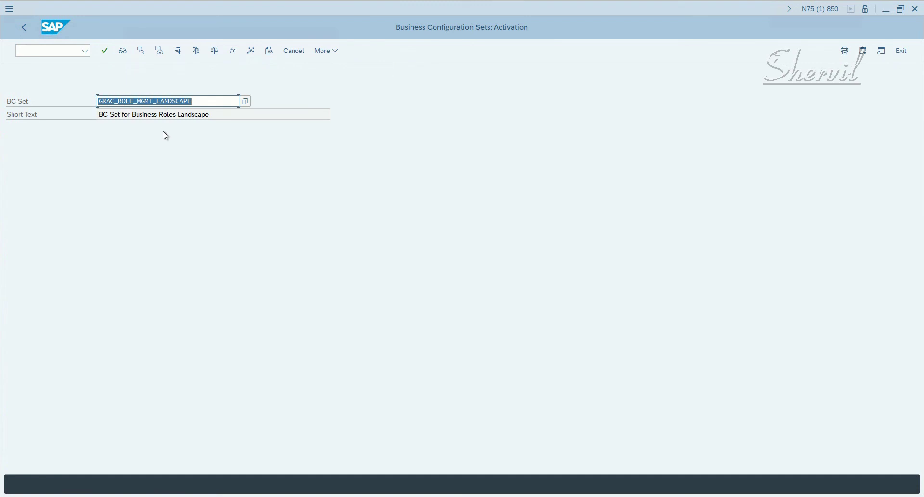
Step: Pick GRAC_ROLE_MGMT_METHODOLOGY from the *GRAC* BC set search results and start its activation
{"action": "key", "text": "BackSpace"}
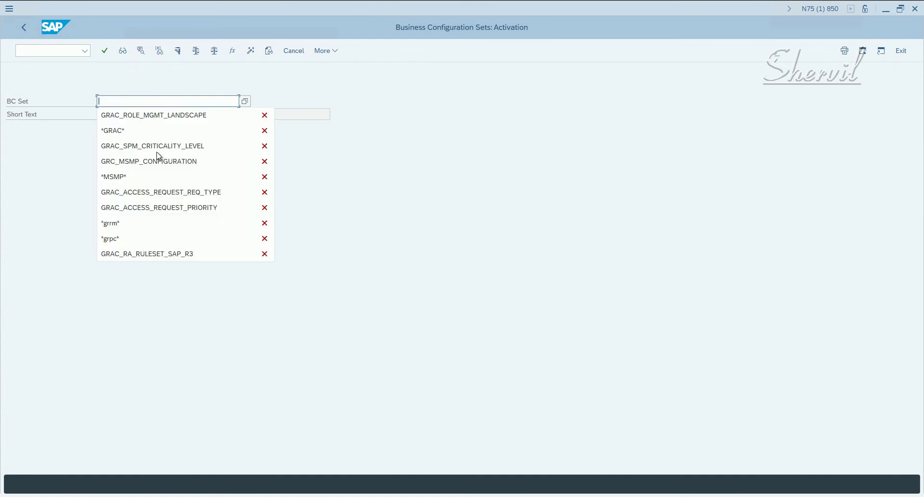
{"action": "left_click", "coordinate": [126, 132]}
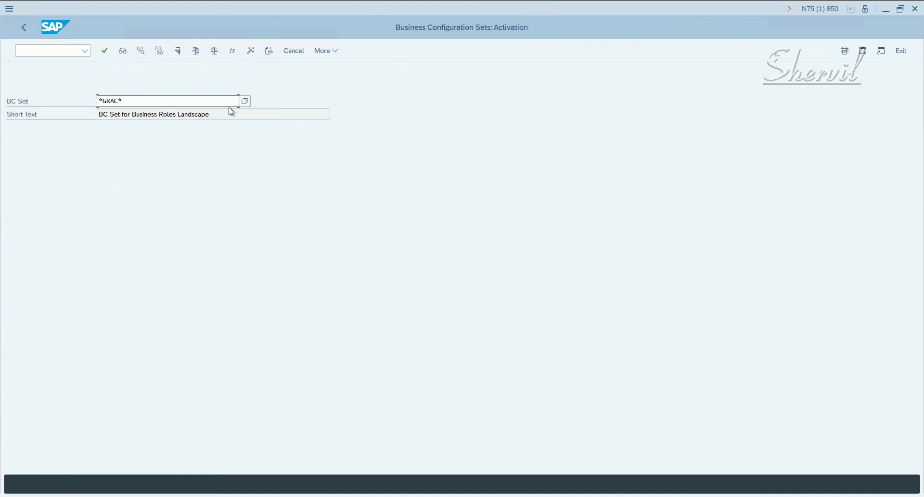
{"action": "left_click", "coordinate": [245, 101]}
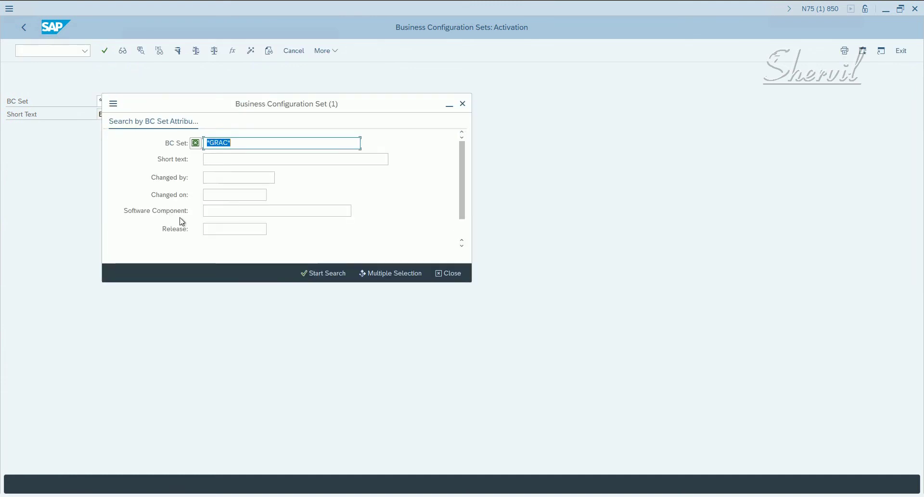
{"action": "left_click", "coordinate": [314, 274]}
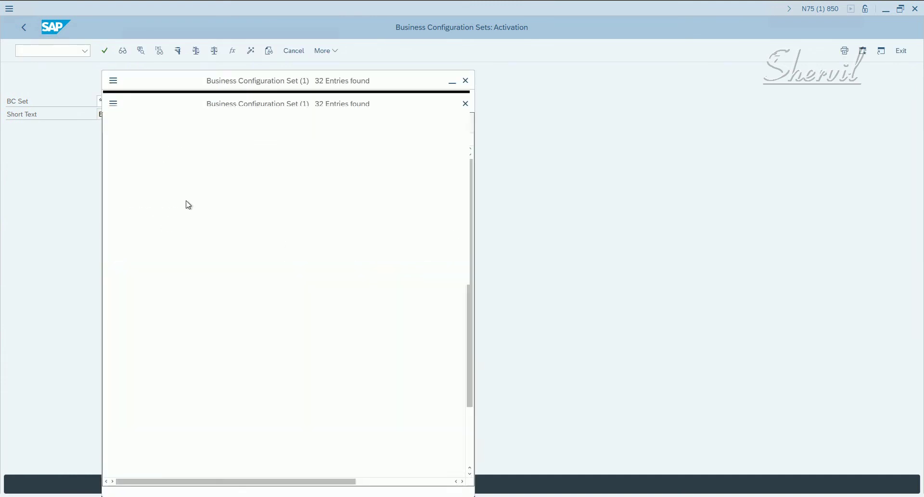
{"action": "scroll", "coordinate": [163, 383], "scroll_direction": "down", "scroll_amount": 2}
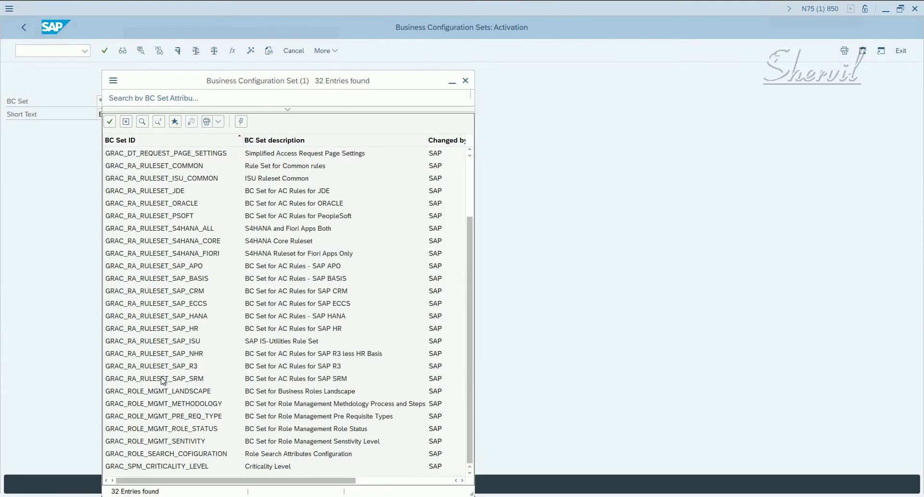
{"action": "left_click", "coordinate": [172, 403]}
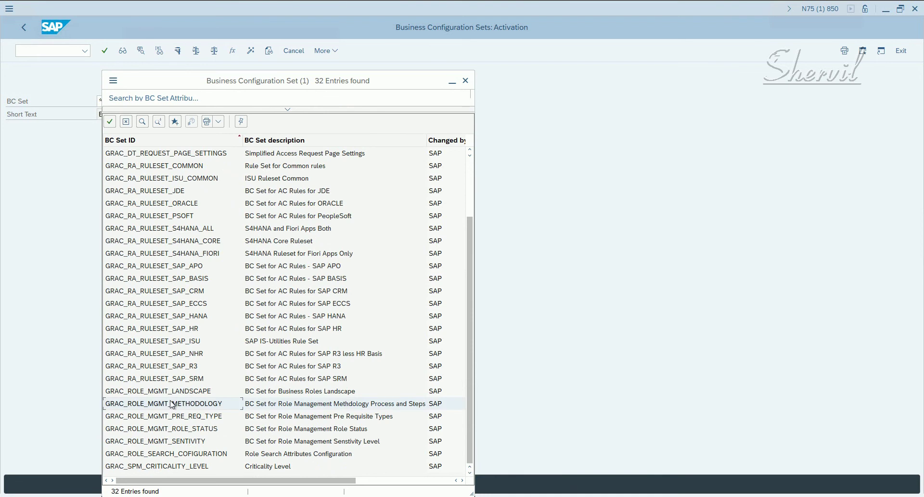
{"action": "double_click", "coordinate": [172, 404]}
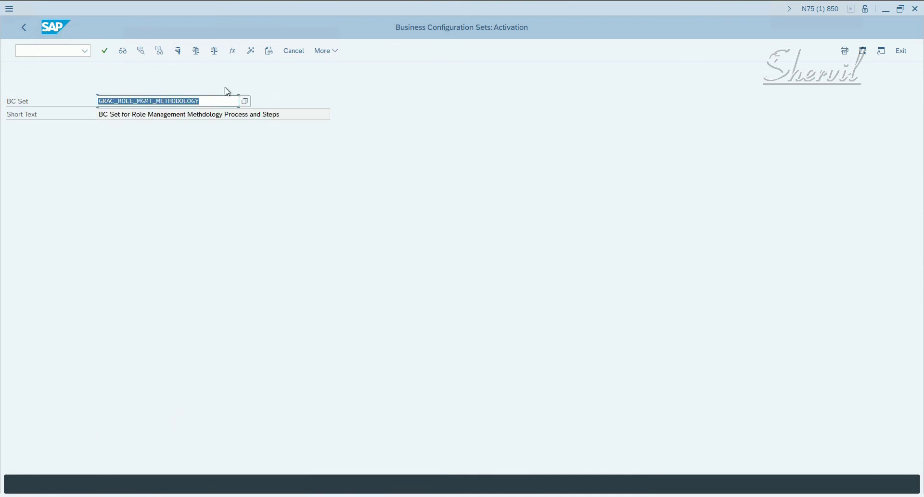
{"action": "left_click", "coordinate": [252, 53]}
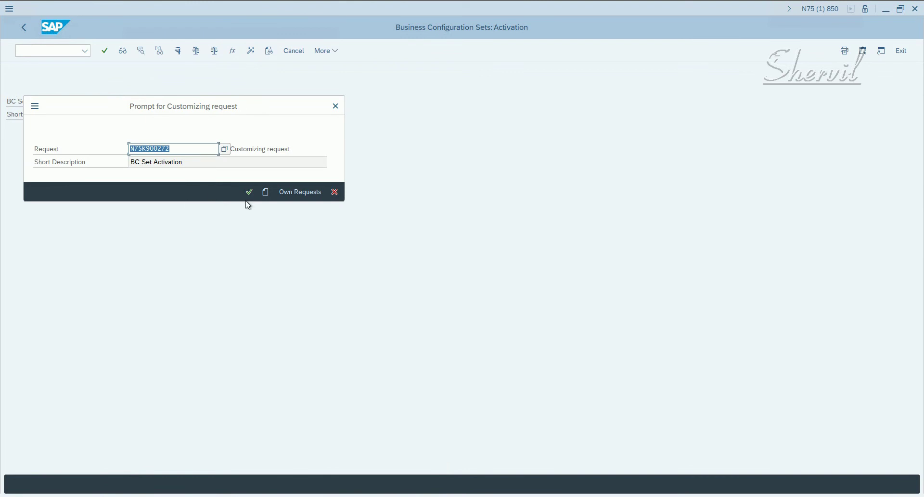
Step: Confirm the customizing request and activate GRAC_ROLE_MGMT_METHODOLOGY in Expert Mode
{"action": "left_click", "coordinate": [250, 192]}
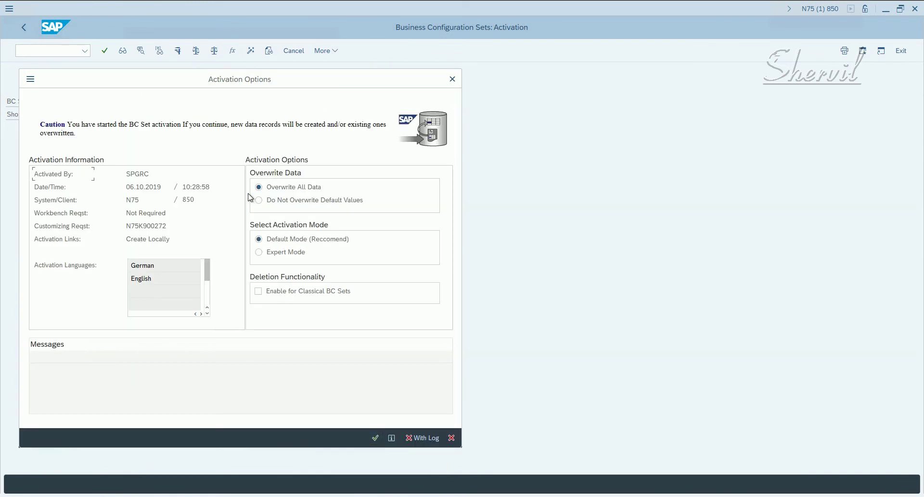
{"action": "left_click", "coordinate": [304, 253]}
{"action": "left_click", "coordinate": [376, 437]}
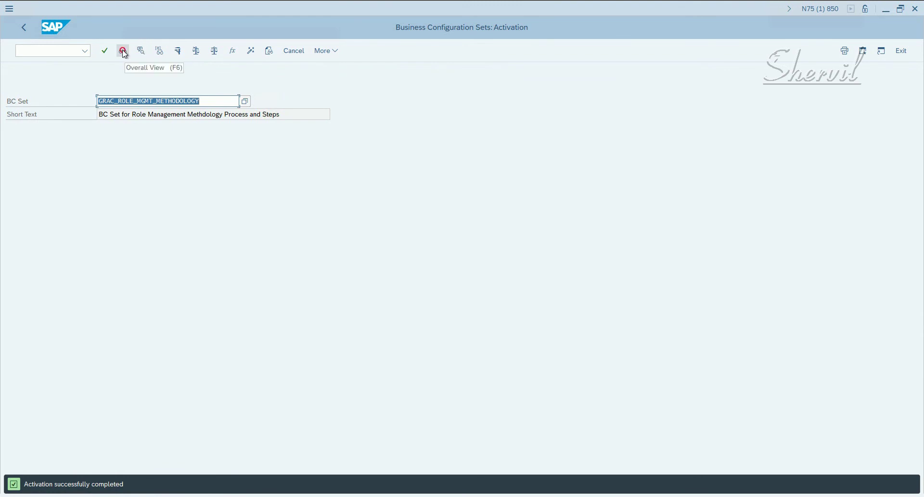
Step: Open the BC Set Overall View and check the Default Methodology 001 record
{"action": "left_click", "coordinate": [123, 52]}
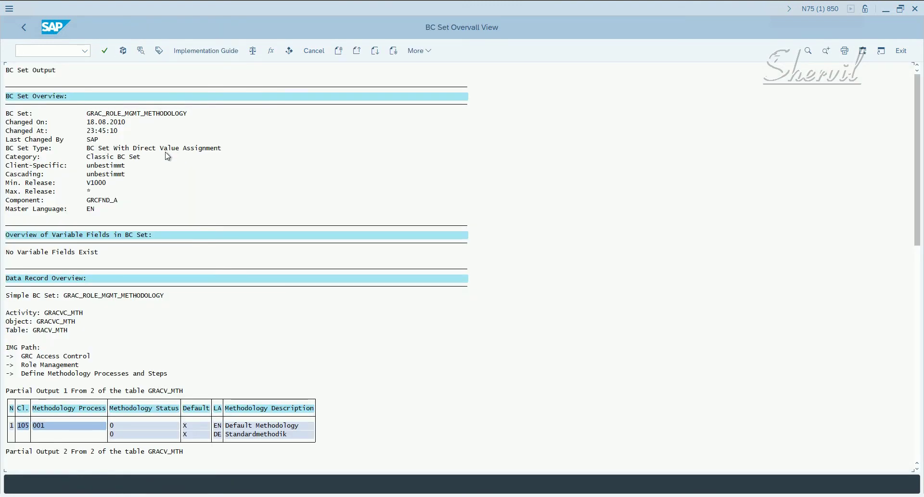
{"action": "scroll", "coordinate": [93, 324], "scroll_direction": "down", "scroll_amount": 2}
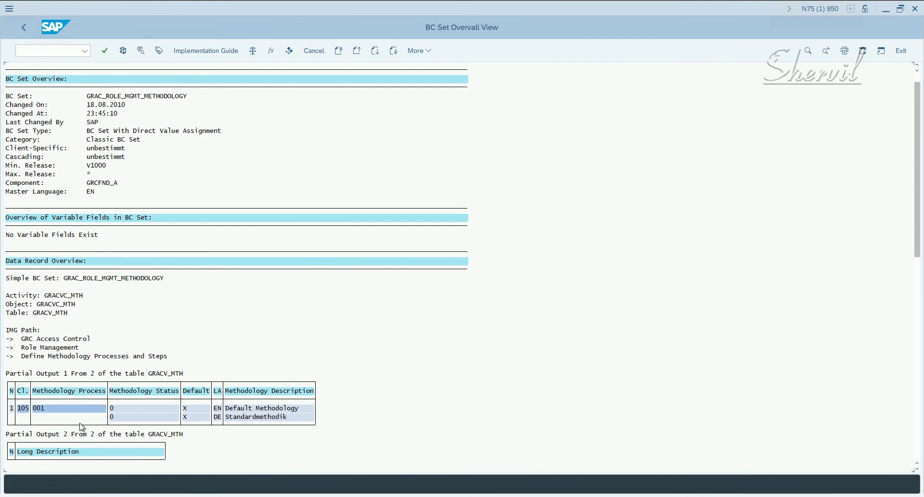
{"action": "left_click", "coordinate": [228, 411]}
Step: Review the GRACVC_MTH object's GRACV_MTH table and the seven GRACV_MTHSTEP step records
{"action": "scroll", "coordinate": [236, 350], "scroll_direction": "down", "scroll_amount": 2}
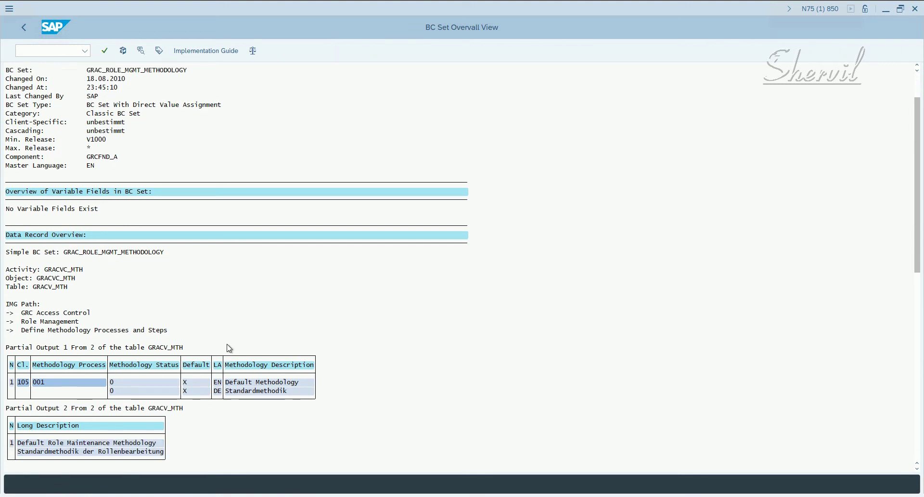
{"action": "scroll", "coordinate": [229, 348], "scroll_direction": "down", "scroll_amount": 5}
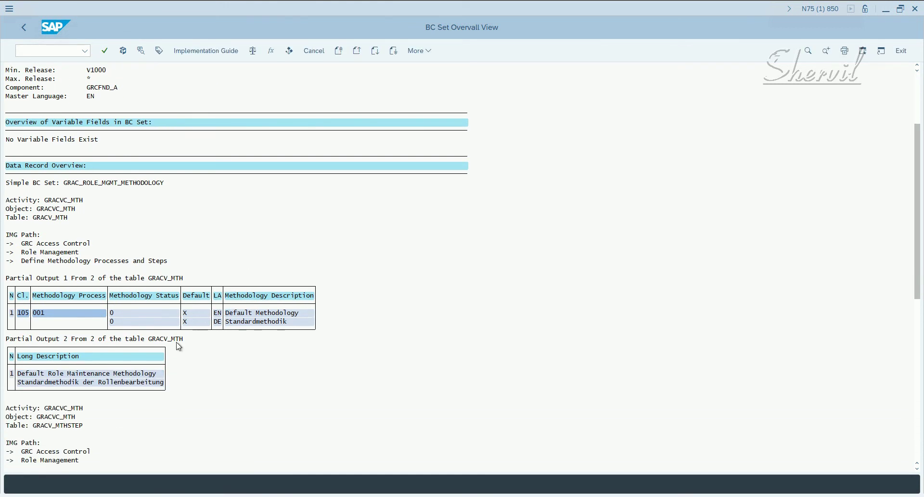
{"action": "scroll", "coordinate": [154, 334], "scroll_direction": "down", "scroll_amount": 3}
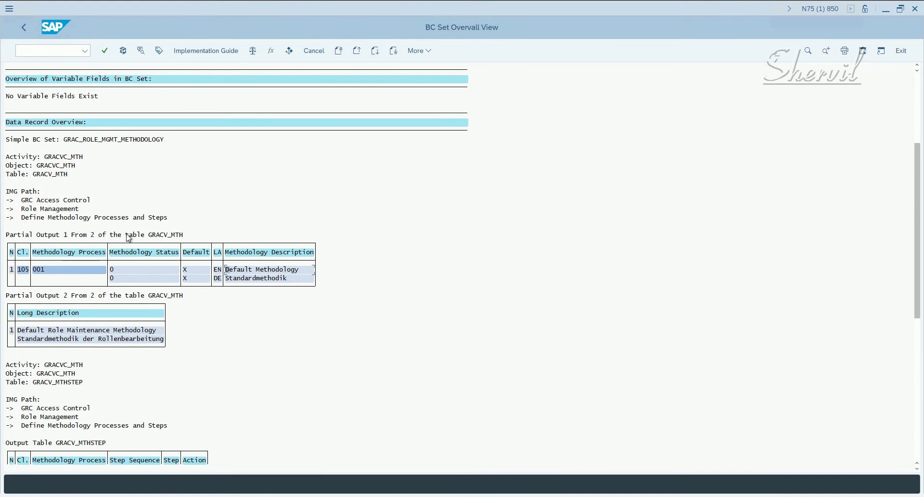
{"action": "left_click", "coordinate": [54, 167]}
{"action": "left_click", "coordinate": [47, 175]}
{"action": "left_click", "coordinate": [49, 166]}
{"action": "scroll", "coordinate": [176, 374], "scroll_direction": "down", "scroll_amount": 1}
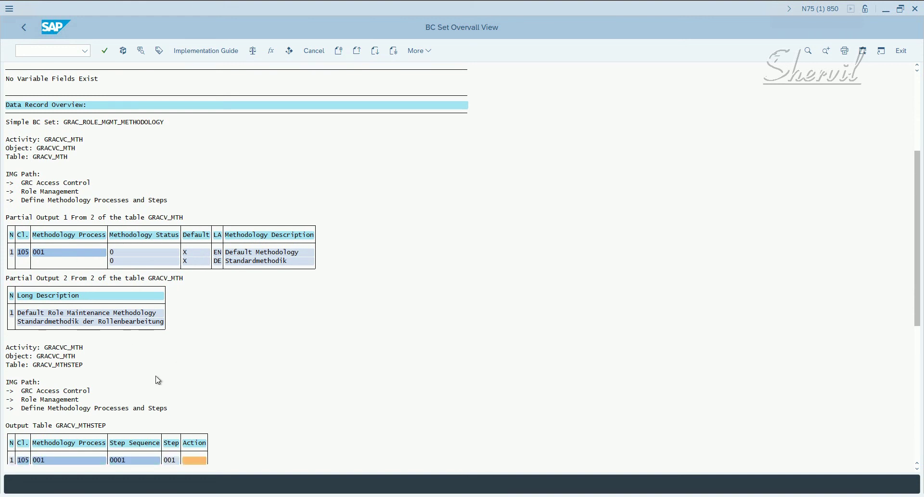
{"action": "scroll", "coordinate": [158, 380], "scroll_direction": "down", "scroll_amount": 3}
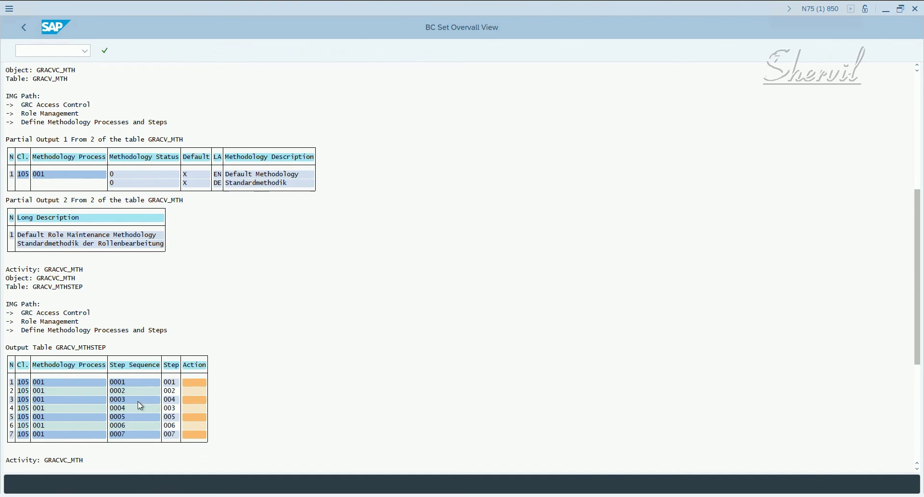
{"action": "scroll", "coordinate": [138, 401], "scroll_direction": "down", "scroll_amount": 1}
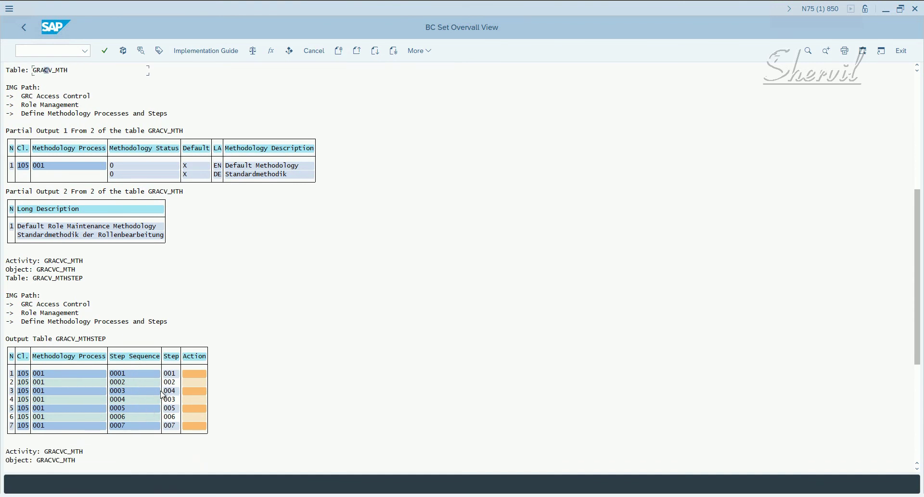
{"action": "scroll", "coordinate": [171, 385], "scroll_direction": "down", "scroll_amount": 1}
{"action": "scroll", "coordinate": [171, 383], "scroll_direction": "down", "scroll_amount": 3}
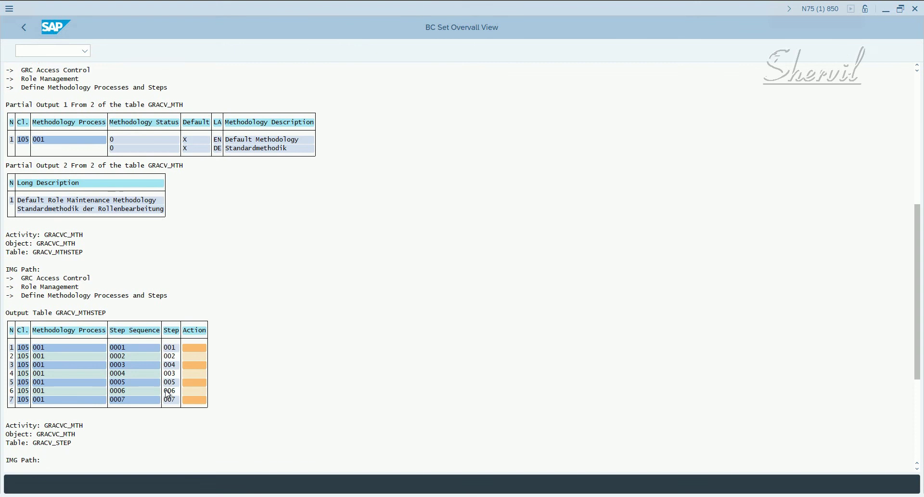
Step: Check the GRACV_STEP phase records, then go back to the BC Set Activation screen
{"action": "scroll", "coordinate": [139, 396], "scroll_direction": "down", "scroll_amount": 3}
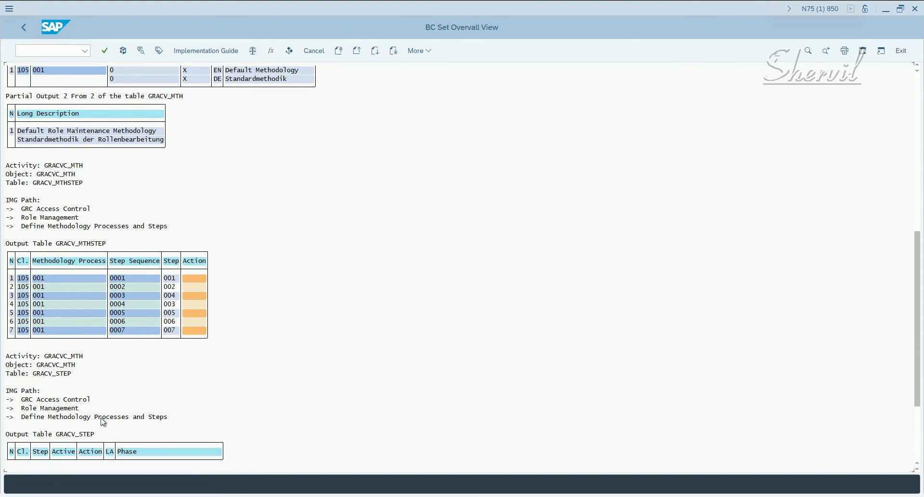
{"action": "scroll", "coordinate": [132, 433], "scroll_direction": "down", "scroll_amount": 1}
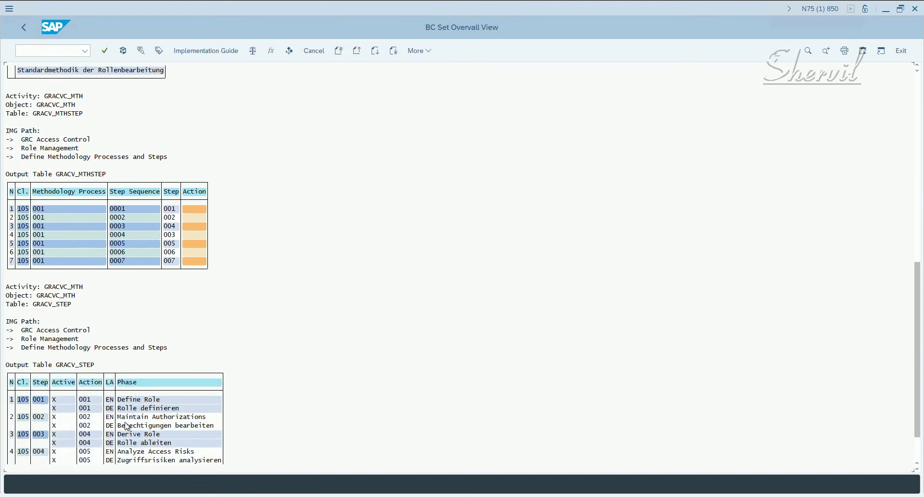
{"action": "left_click", "coordinate": [44, 306]}
{"action": "scroll", "coordinate": [153, 395], "scroll_direction": "down", "scroll_amount": 4}
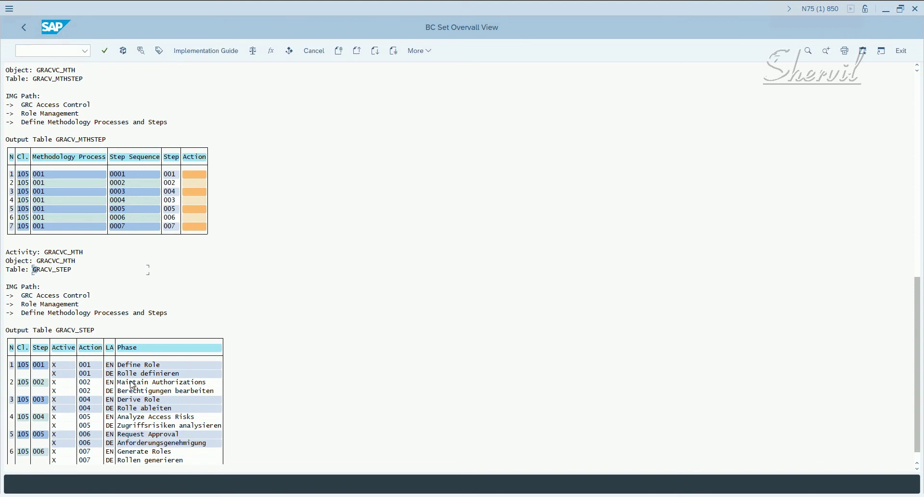
{"action": "scroll", "coordinate": [149, 380], "scroll_direction": "down", "scroll_amount": 2}
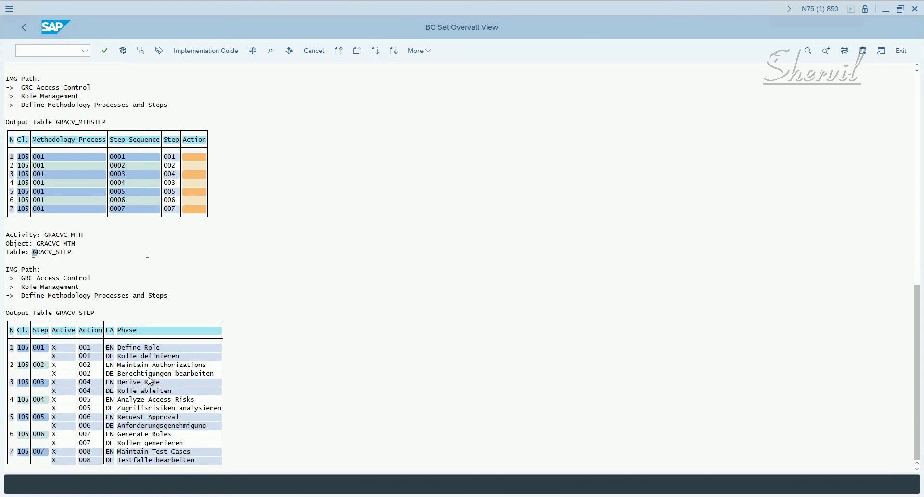
{"action": "scroll", "coordinate": [146, 381], "scroll_direction": "down", "scroll_amount": 1}
{"action": "scroll", "coordinate": [142, 385], "scroll_direction": "up", "scroll_amount": 1}
{"action": "left_click", "coordinate": [24, 29]}
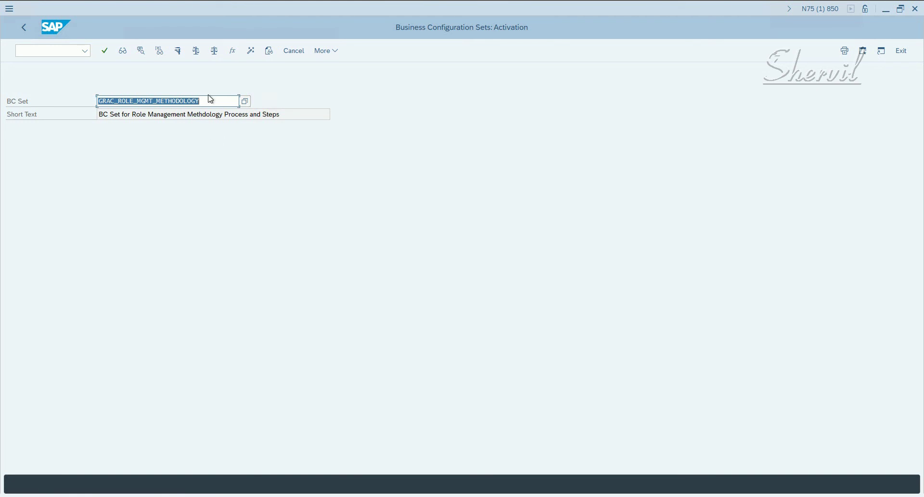
Step: Search BC sets matching *GRAC* and load GRAC_ROLE_MGMT_PRE_REQ_TYPE
{"action": "type", "text": "*"}
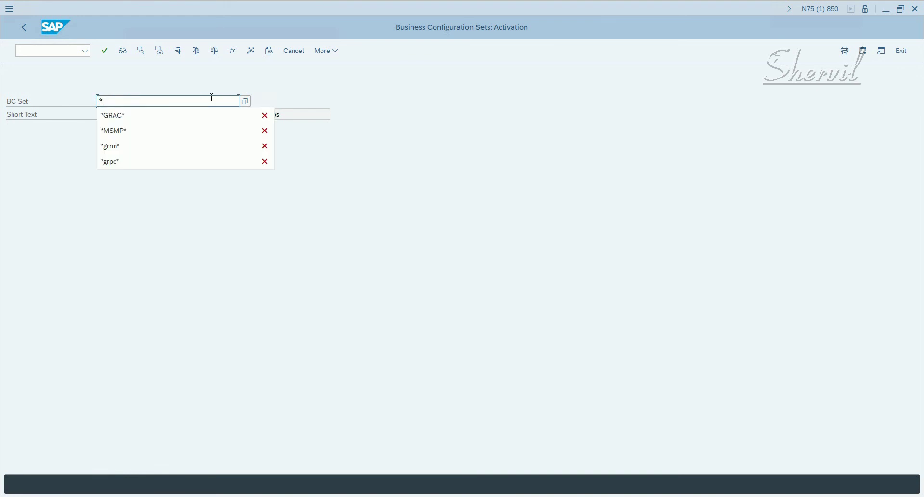
{"action": "type", "text": "GRAC"}
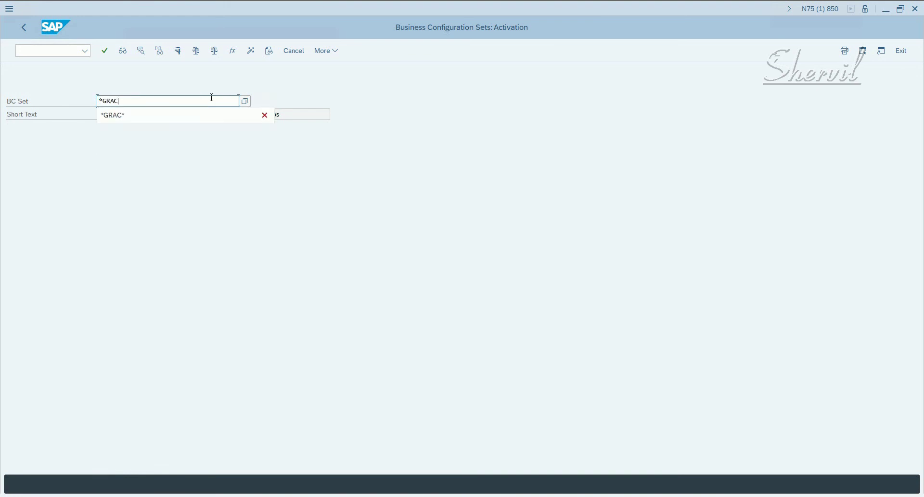
{"action": "type", "text": "*"}
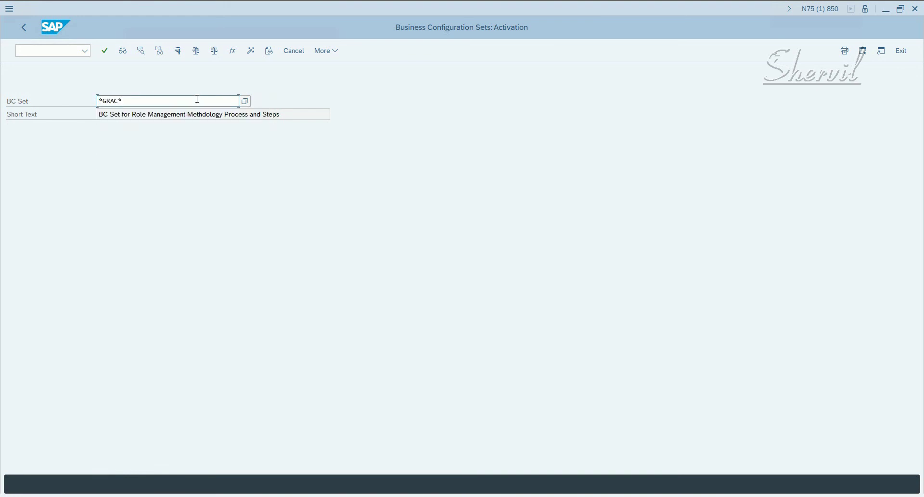
{"action": "left_click", "coordinate": [245, 101]}
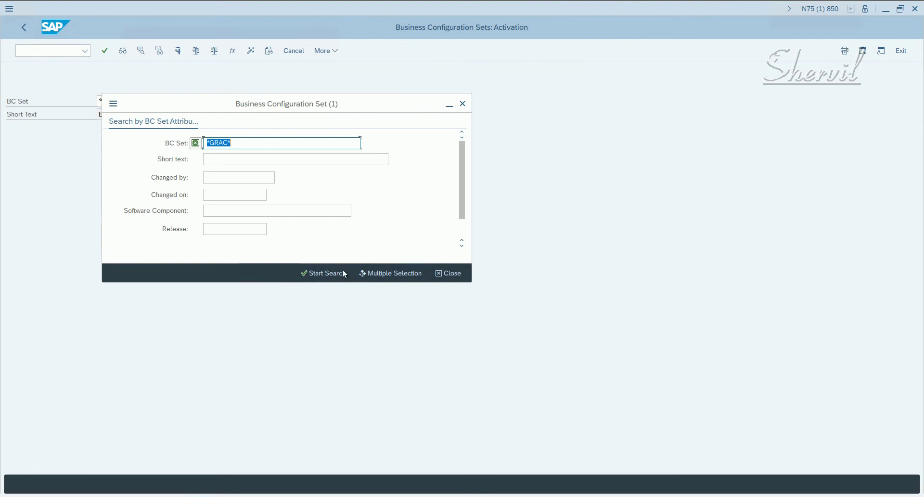
{"action": "left_click", "coordinate": [327, 274]}
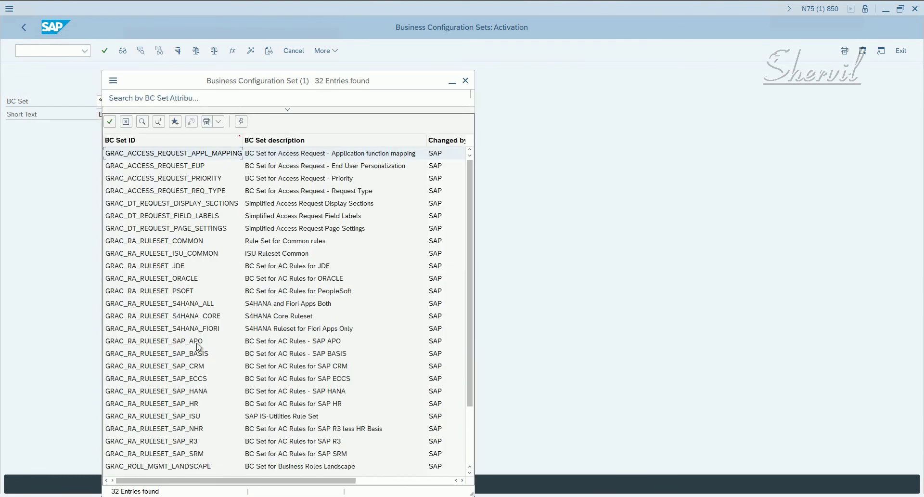
{"action": "scroll", "coordinate": [188, 359], "scroll_direction": "down", "scroll_amount": 2}
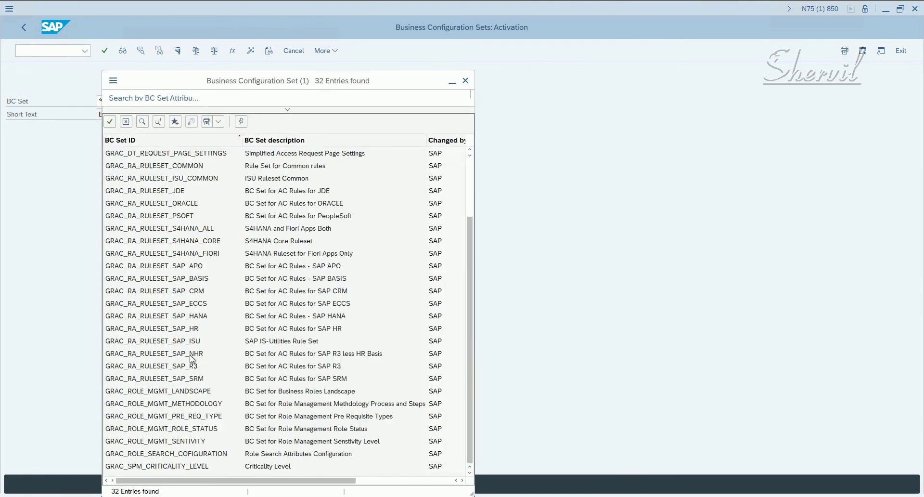
{"action": "left_click", "coordinate": [199, 417]}
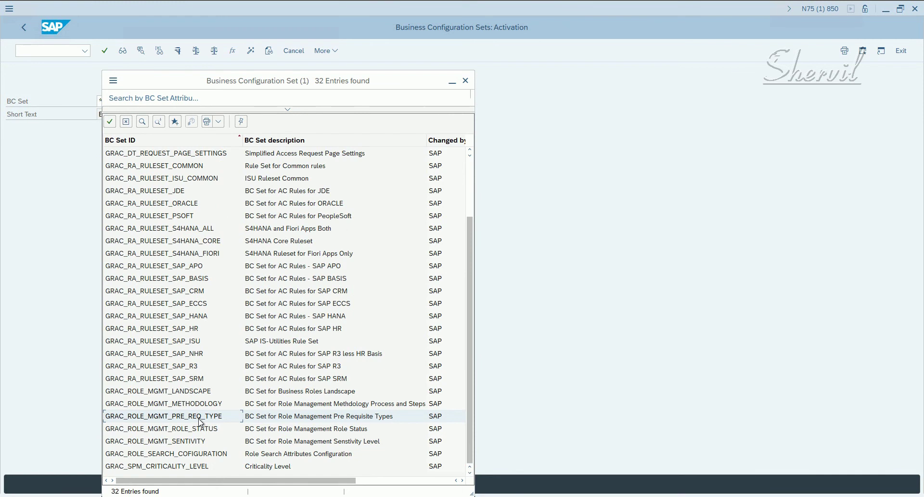
{"action": "double_click", "coordinate": [200, 417]}
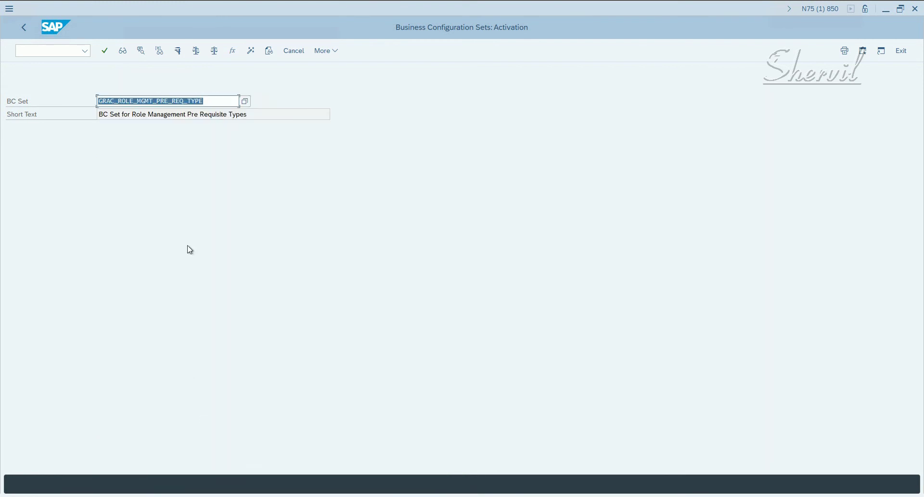
Step: Activate GRAC_ROLE_MGMT_PRE_REQ_TYPE in Expert Mode after confirming the customizing request
{"action": "left_click", "coordinate": [252, 52]}
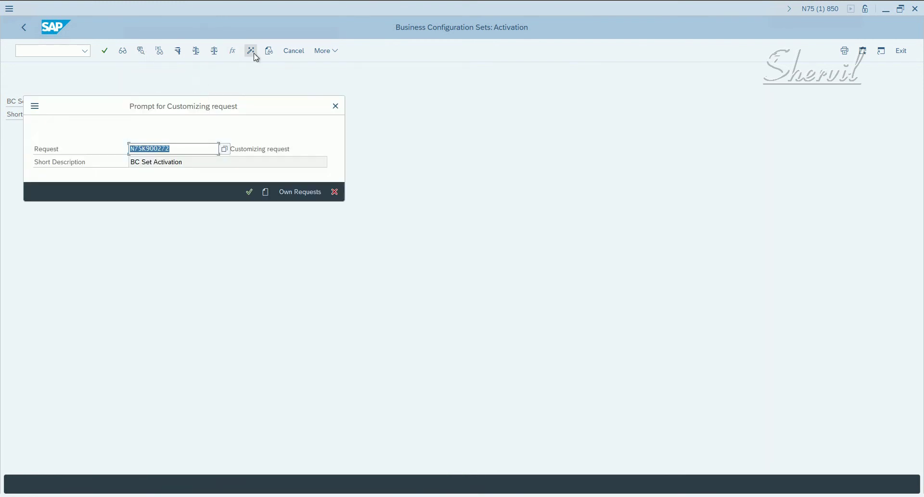
{"action": "left_click", "coordinate": [249, 192]}
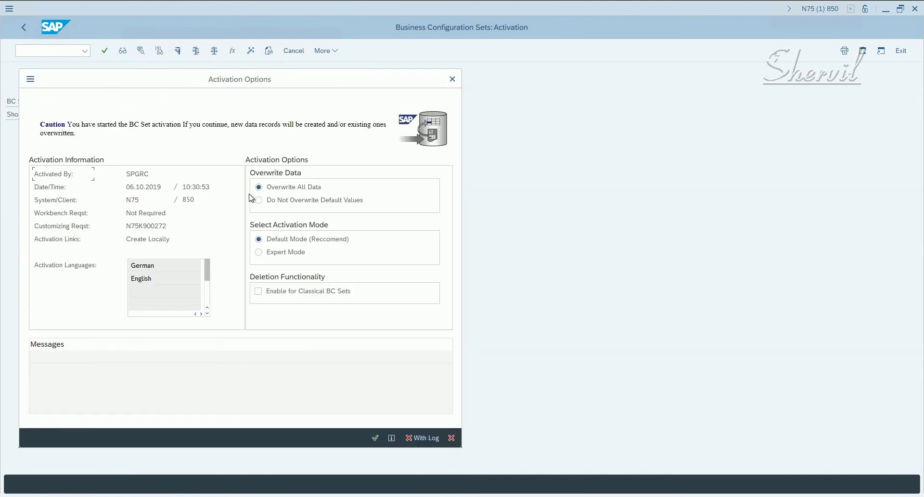
{"action": "left_click", "coordinate": [282, 254]}
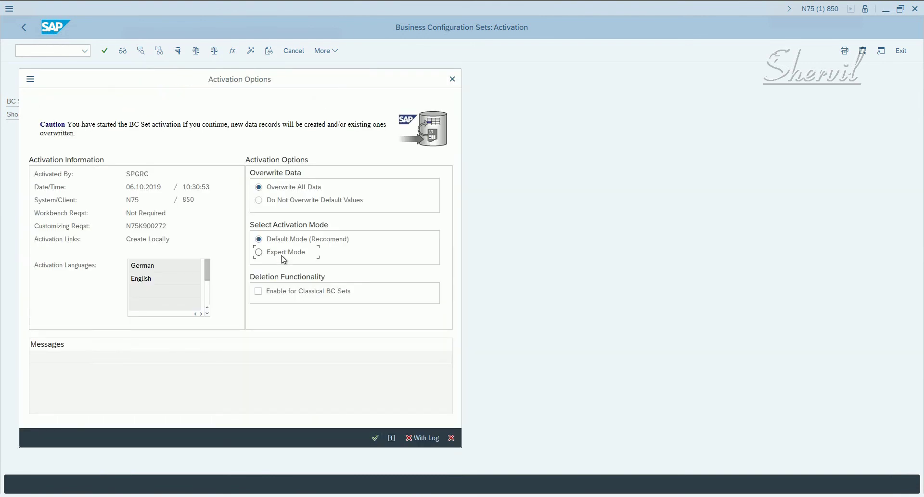
{"action": "left_click", "coordinate": [375, 438]}
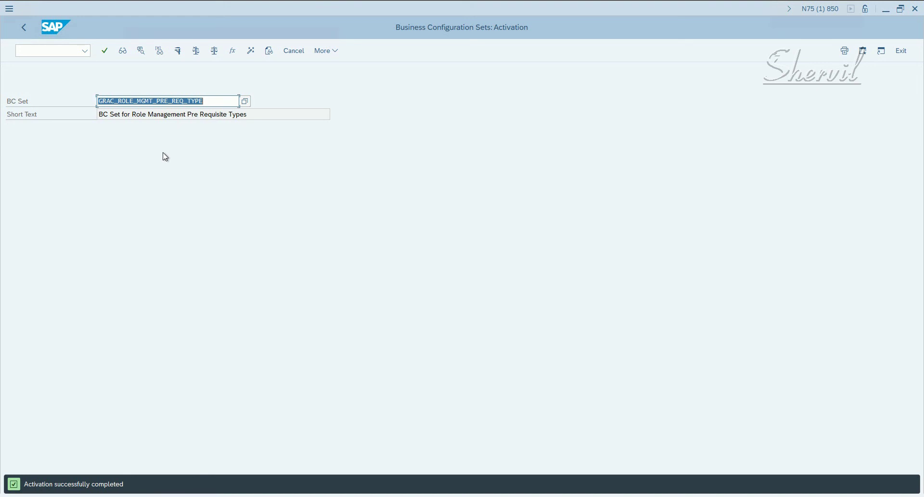
{"action": "left_click", "coordinate": [129, 53]}
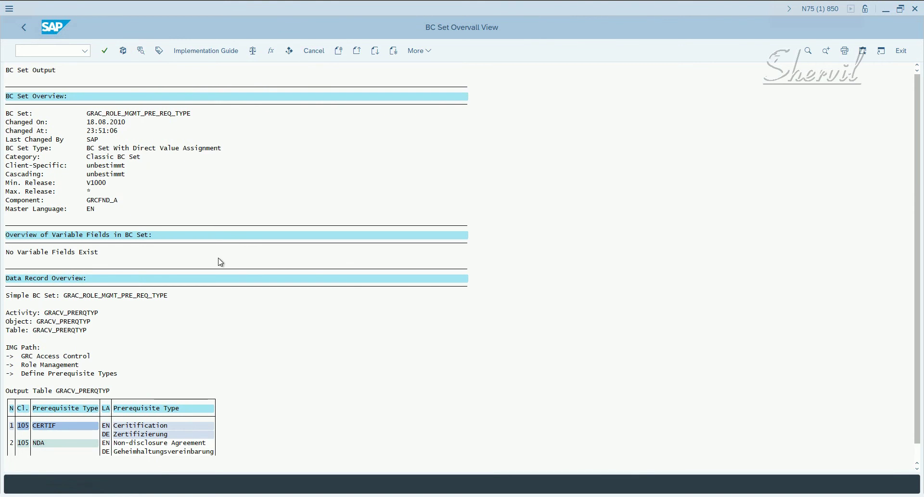
{"action": "scroll", "coordinate": [220, 262], "scroll_direction": "down", "scroll_amount": 1}
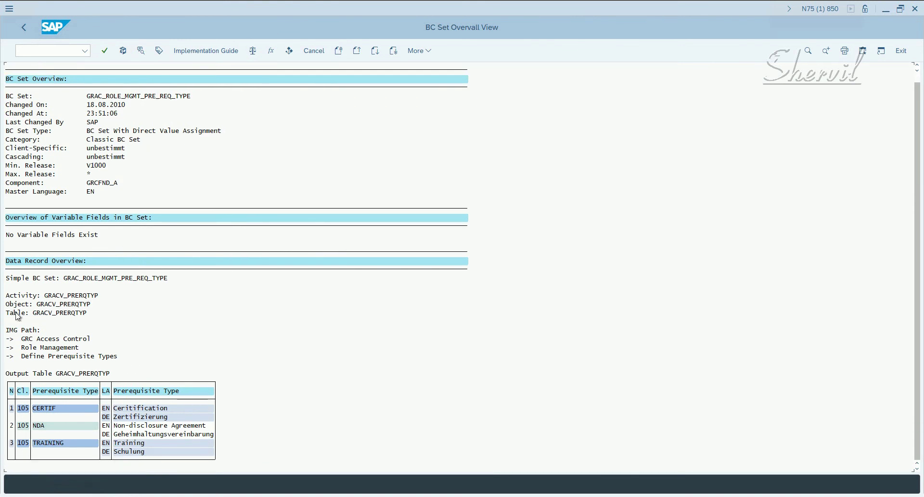
{"action": "left_click", "coordinate": [33, 314]}
{"action": "left_click", "coordinate": [59, 314]}
{"action": "left_click", "coordinate": [77, 314]}
{"action": "left_click", "coordinate": [51, 411]}
{"action": "left_click", "coordinate": [48, 427]}
Step: Back on the activation screen, load GRAC_ROLE_MGMT_ROLE_STATUS from the *GRAC* BC set search
{"action": "left_click", "coordinate": [28, 25]}
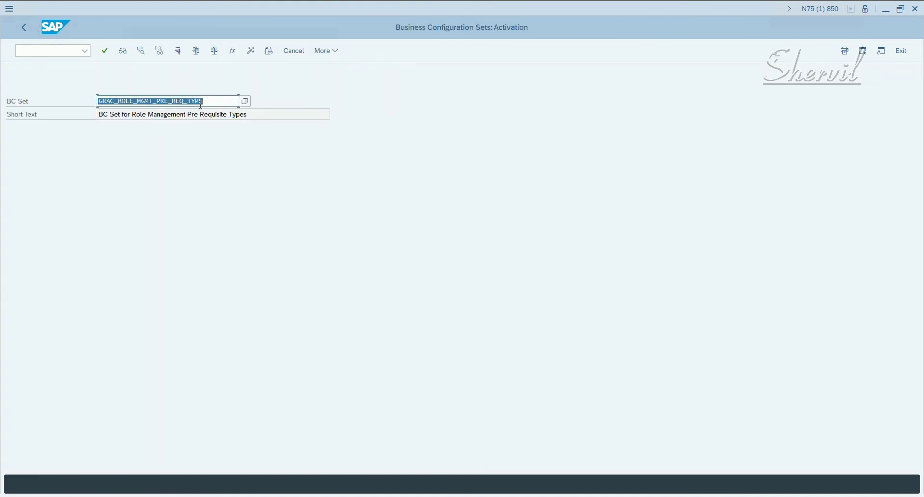
{"action": "key", "text": "Delete"}
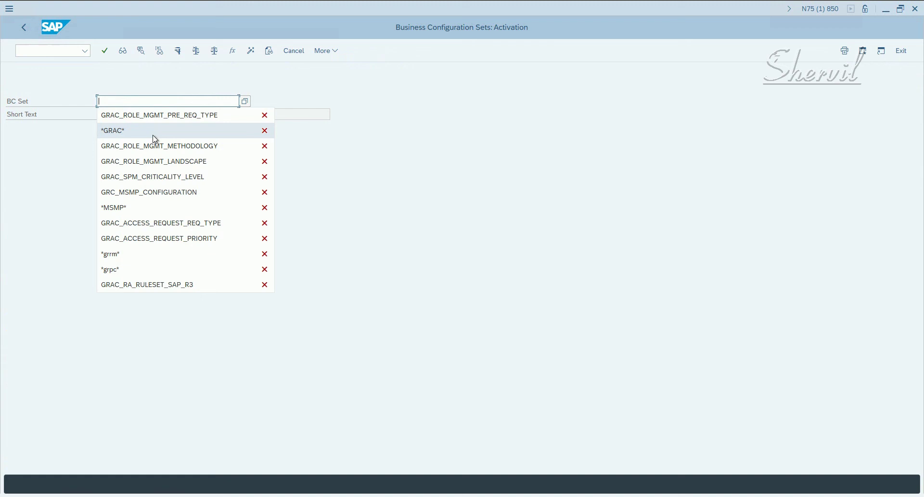
{"action": "left_click", "coordinate": [155, 139]}
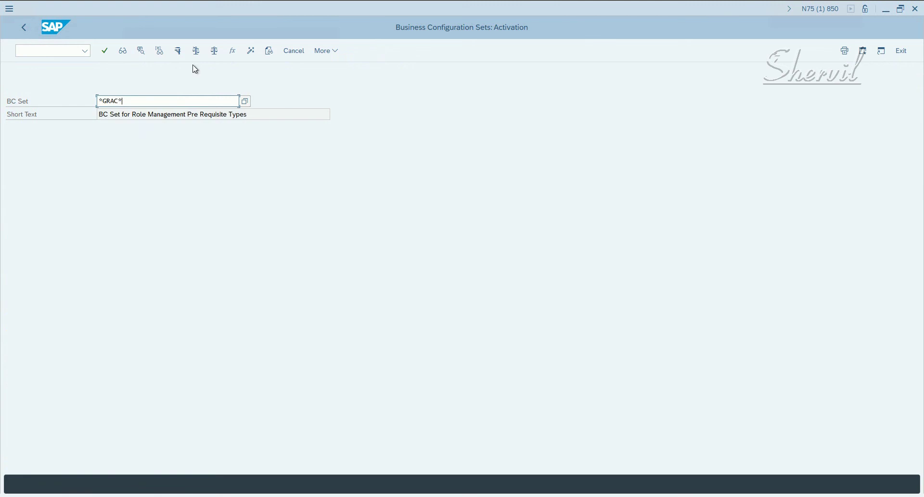
{"action": "left_click", "coordinate": [243, 103]}
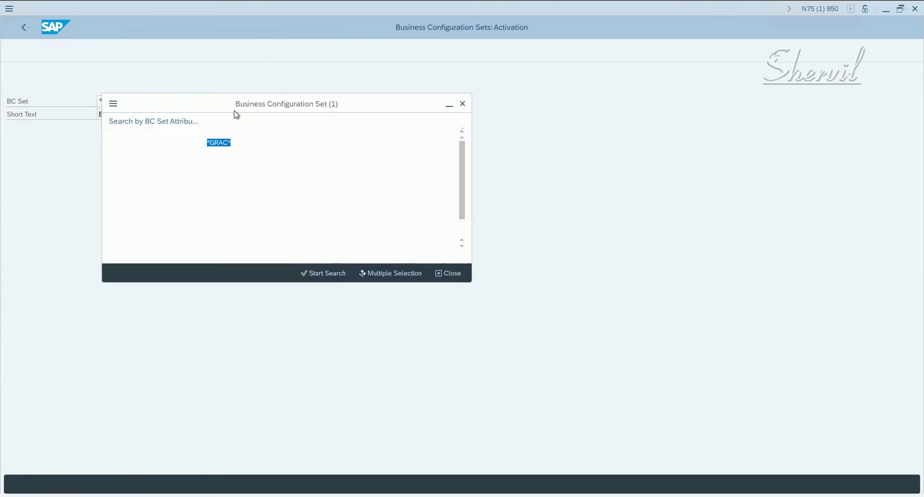
{"action": "left_click", "coordinate": [325, 272]}
{"action": "scroll", "coordinate": [176, 354], "scroll_direction": "down", "scroll_amount": 2}
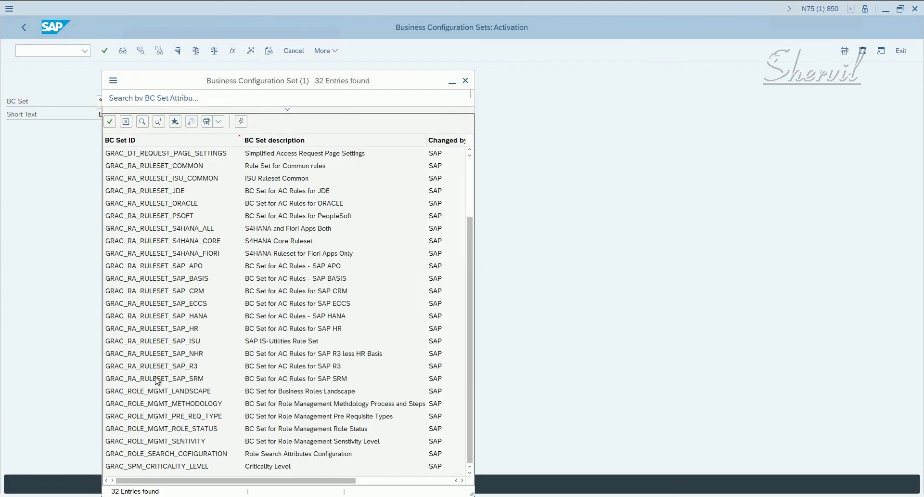
{"action": "left_click", "coordinate": [175, 432]}
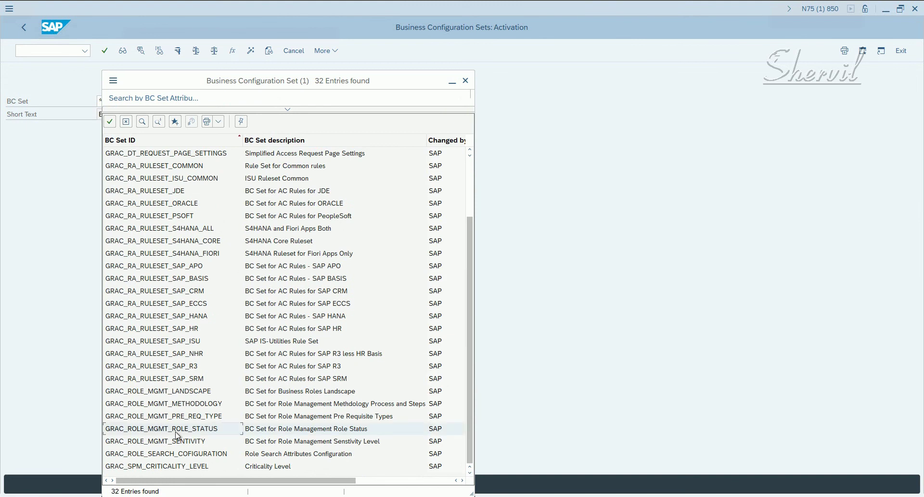
{"action": "double_click", "coordinate": [177, 435]}
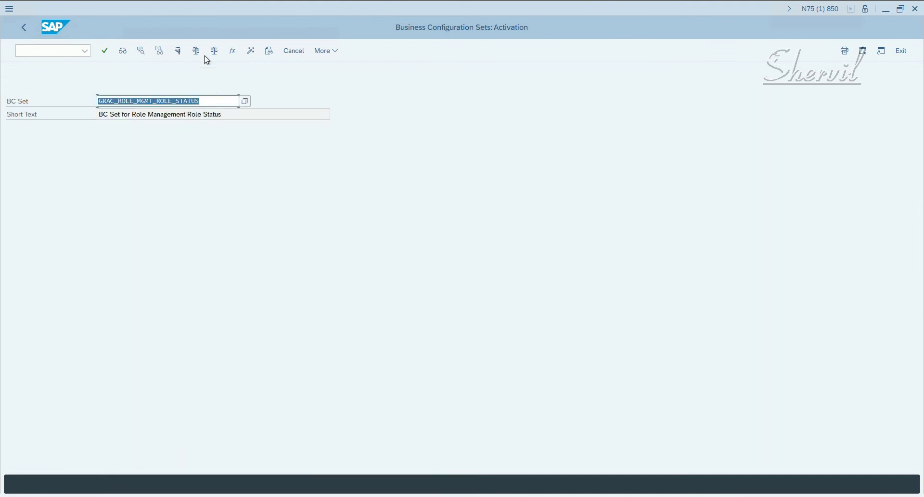
Step: Activate it in Expert Mode under customizing request N75K900272
{"action": "left_click", "coordinate": [250, 50]}
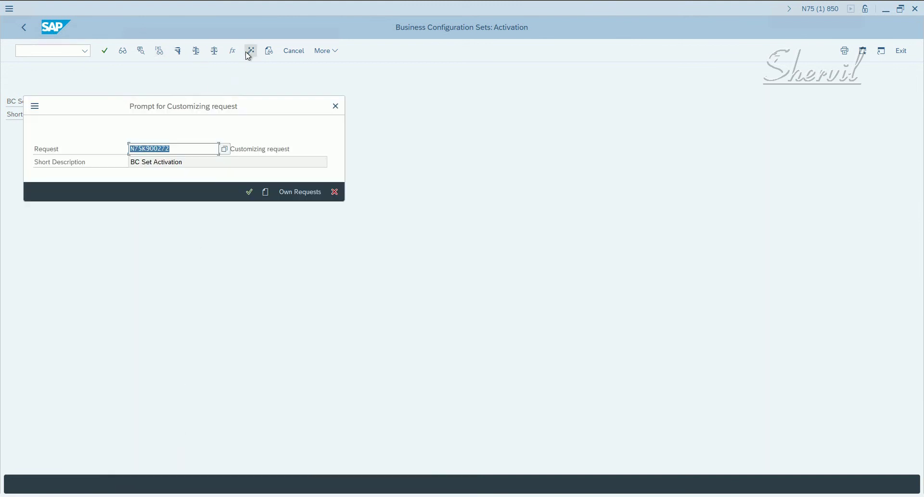
{"action": "left_click", "coordinate": [250, 192]}
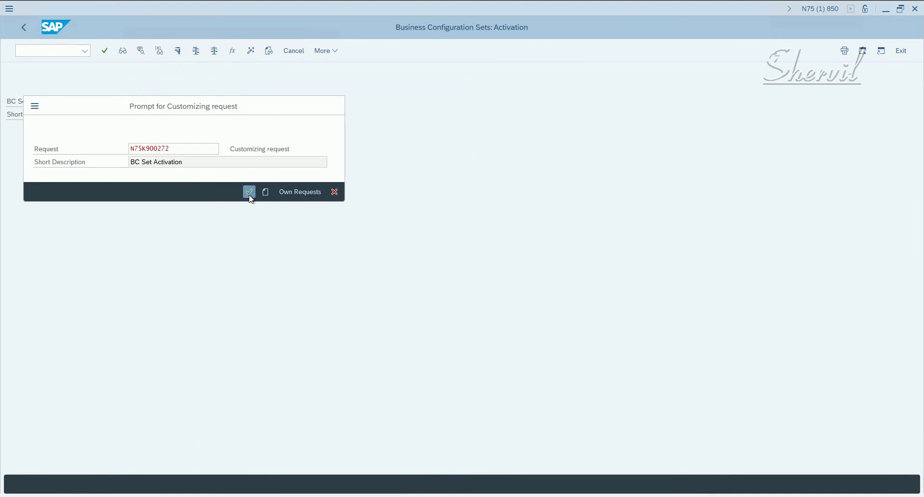
{"action": "left_click", "coordinate": [284, 258]}
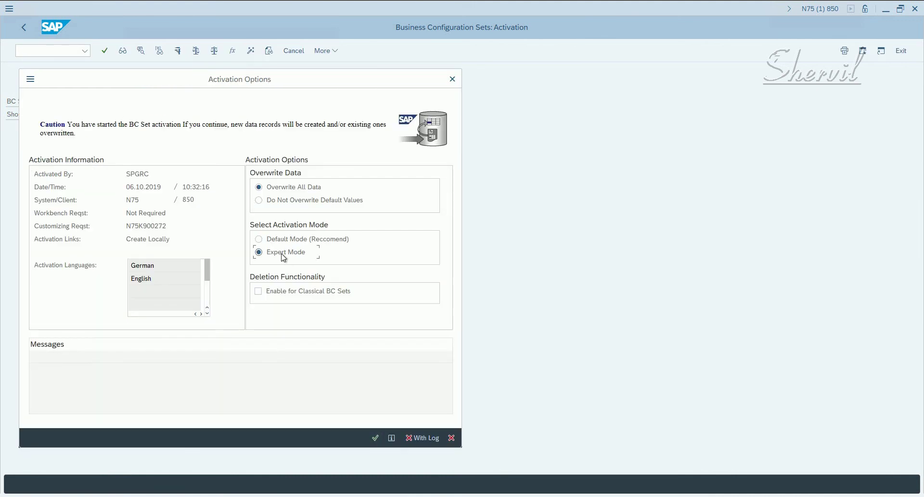
{"action": "left_click", "coordinate": [376, 437]}
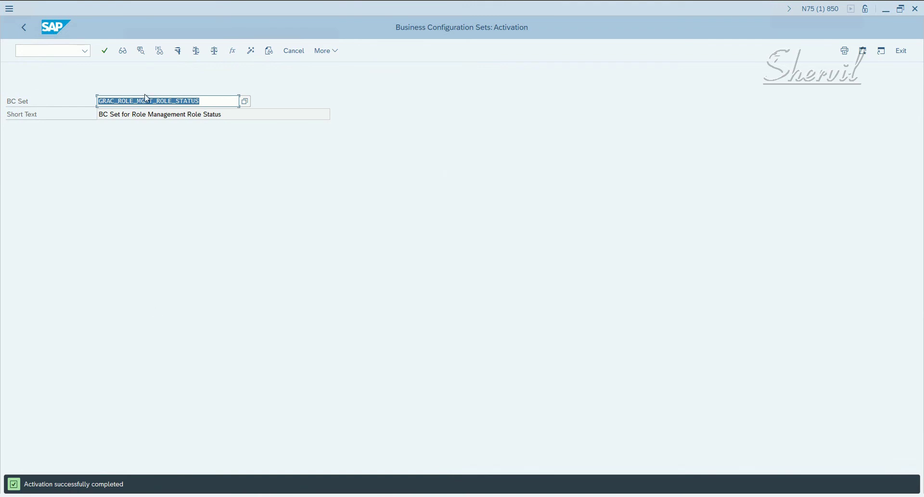
Step: Open the Overall View and check the GRACV_ROLESTATUS records DEV, PRD and TST
{"action": "left_click", "coordinate": [123, 51]}
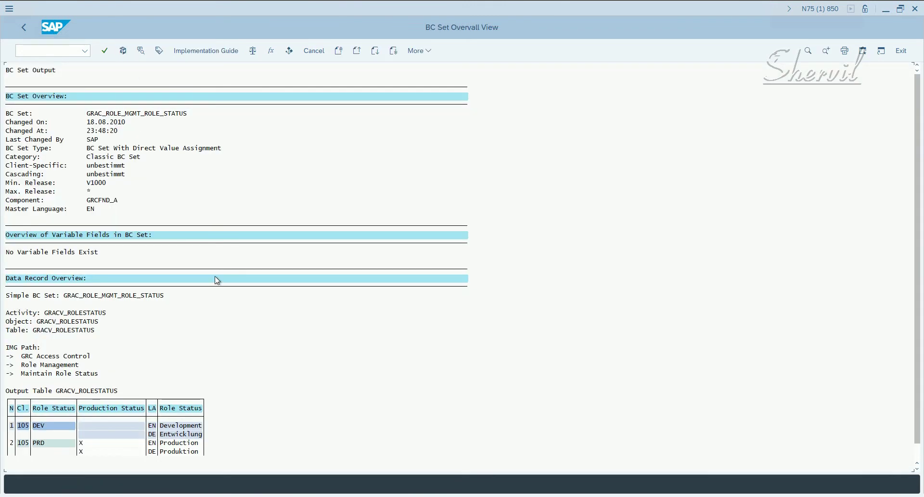
{"action": "scroll", "coordinate": [151, 343], "scroll_direction": "down", "scroll_amount": 1}
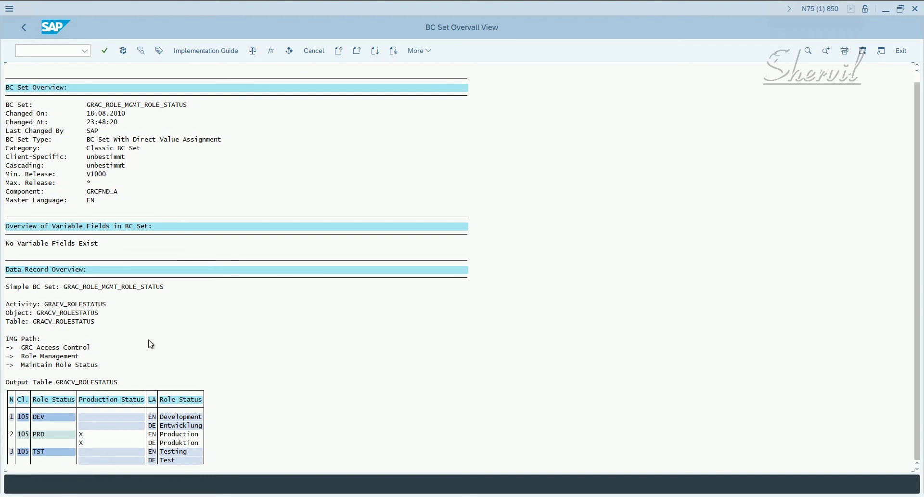
{"action": "scroll", "coordinate": [151, 344], "scroll_direction": "down", "scroll_amount": 1}
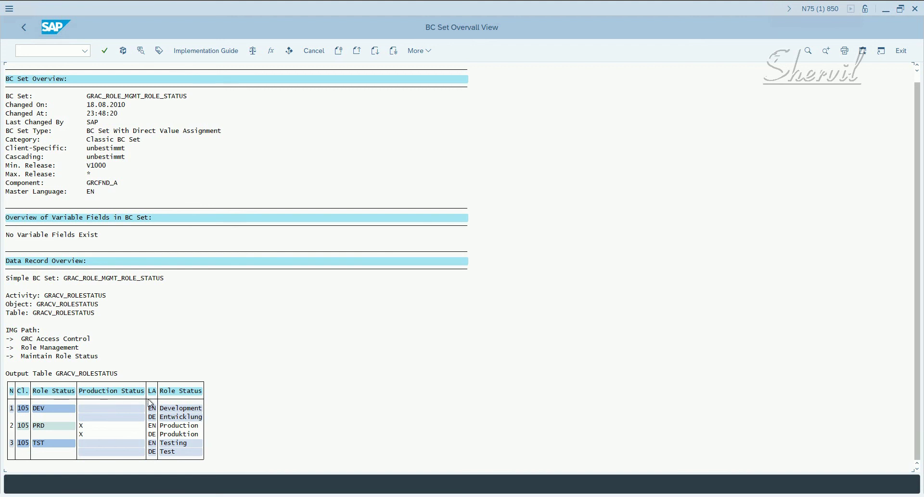
{"action": "left_click", "coordinate": [35, 313]}
{"action": "left_click", "coordinate": [91, 314]}
{"action": "left_click", "coordinate": [153, 416]}
{"action": "left_click", "coordinate": [48, 410]}
Step: Return to the activation screen and load GRAC_ROLE_MGMT_SENTIVITY from the *GRAC* search
{"action": "left_click", "coordinate": [22, 28]}
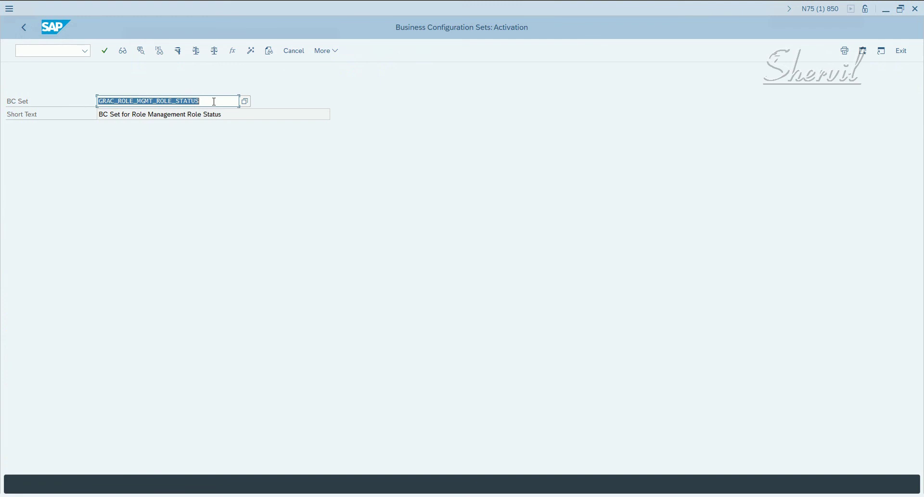
{"action": "key", "text": "BackSpace"}
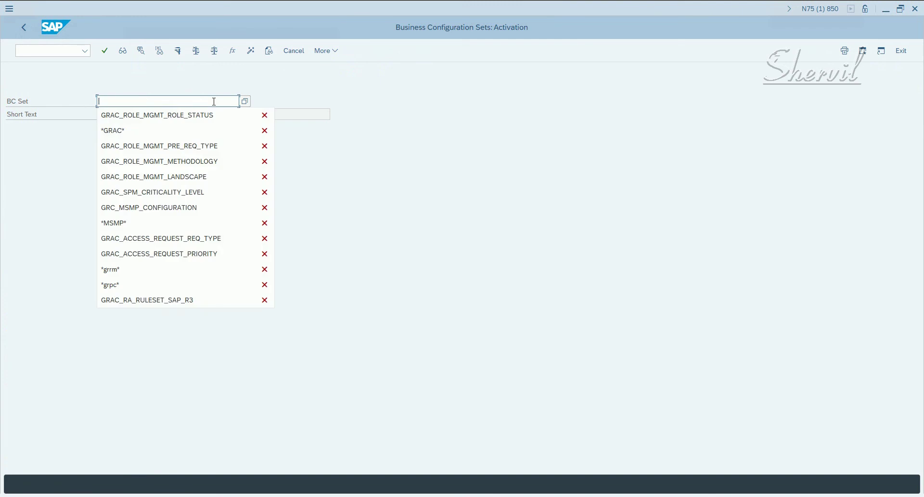
{"action": "left_click", "coordinate": [149, 132]}
{"action": "left_click", "coordinate": [246, 102]}
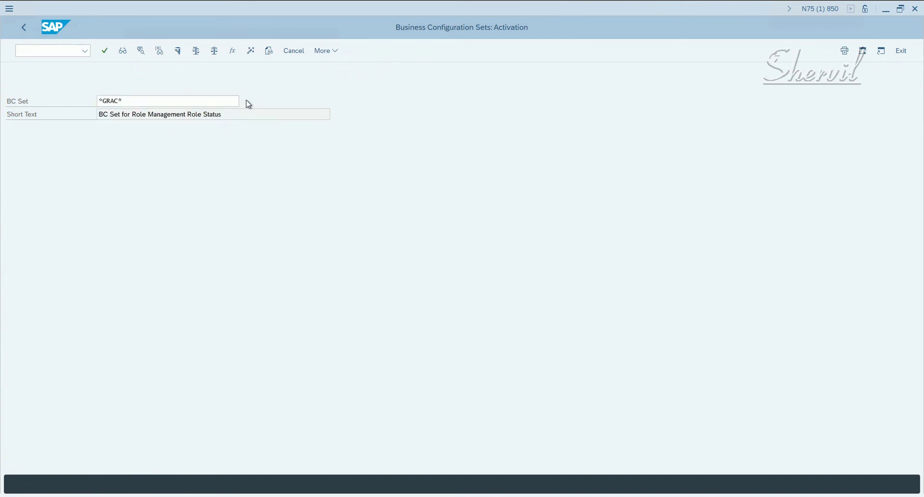
{"action": "left_click", "coordinate": [313, 277]}
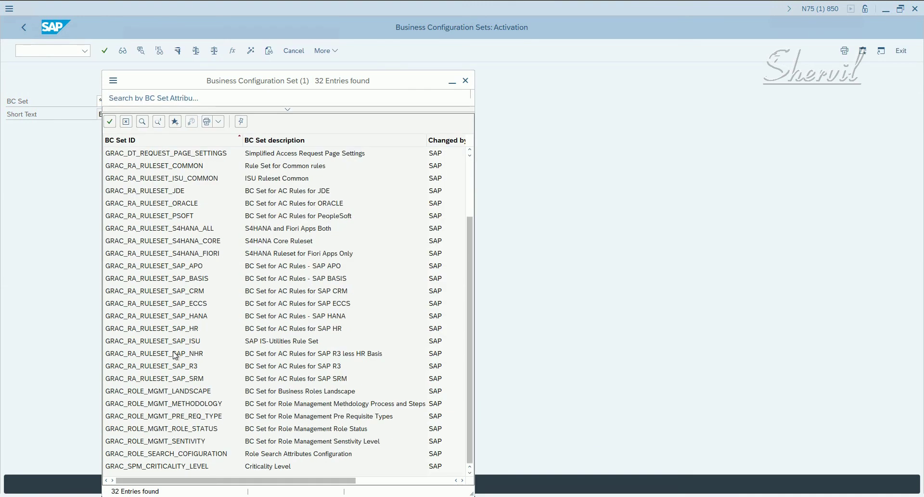
{"action": "left_click", "coordinate": [202, 442]}
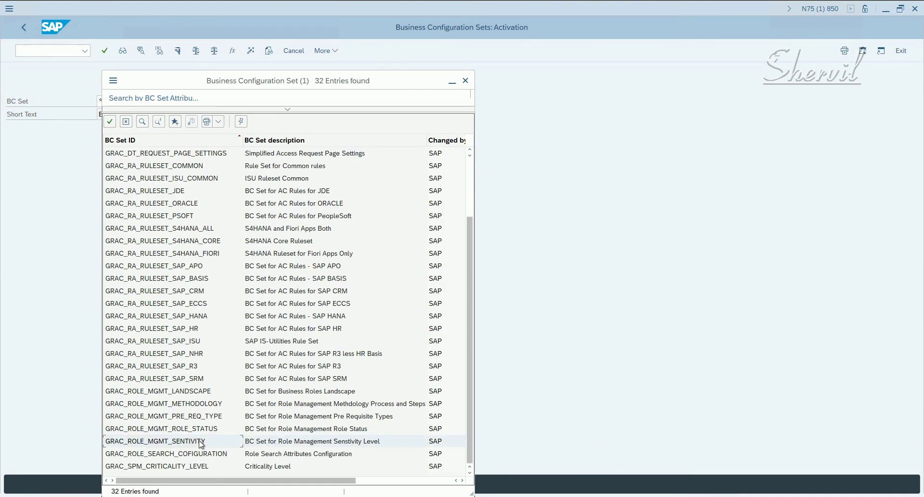
{"action": "double_click", "coordinate": [201, 442]}
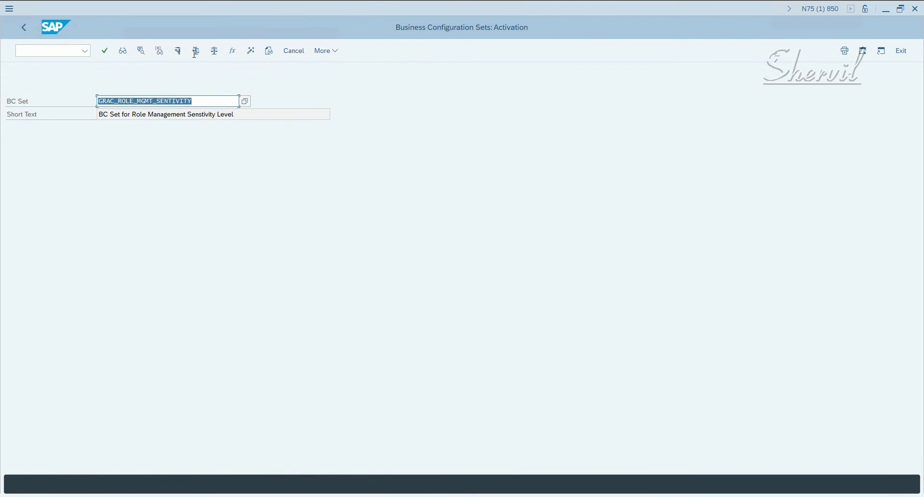
Step: Activate it in Expert Mode under customizing request N75K900272
{"action": "left_click", "coordinate": [250, 50]}
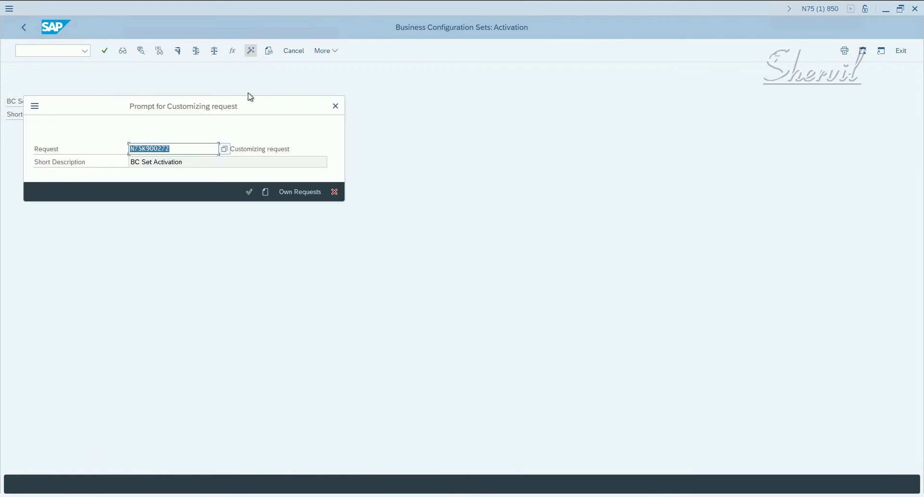
{"action": "left_click", "coordinate": [250, 192]}
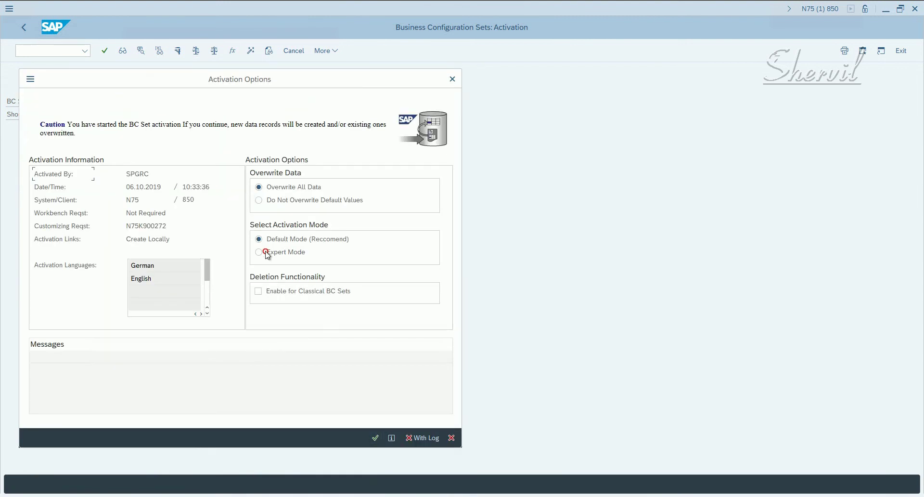
{"action": "left_click", "coordinate": [269, 254]}
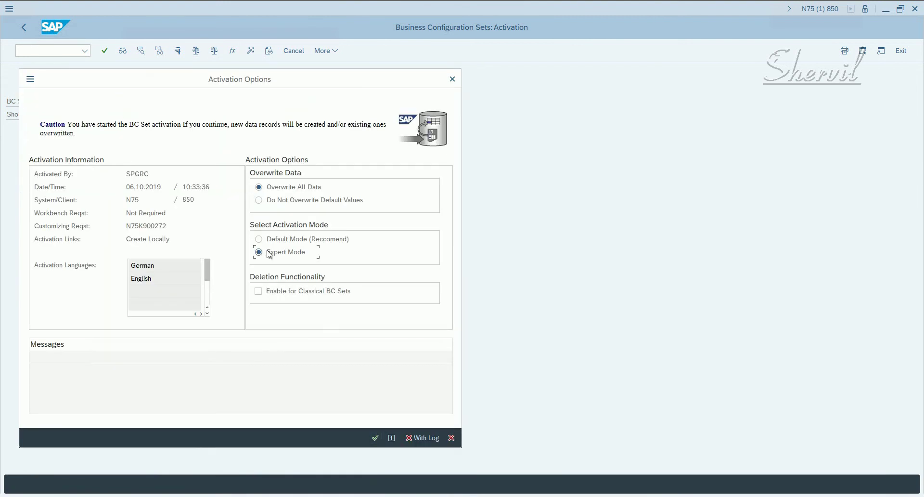
{"action": "left_click", "coordinate": [375, 438]}
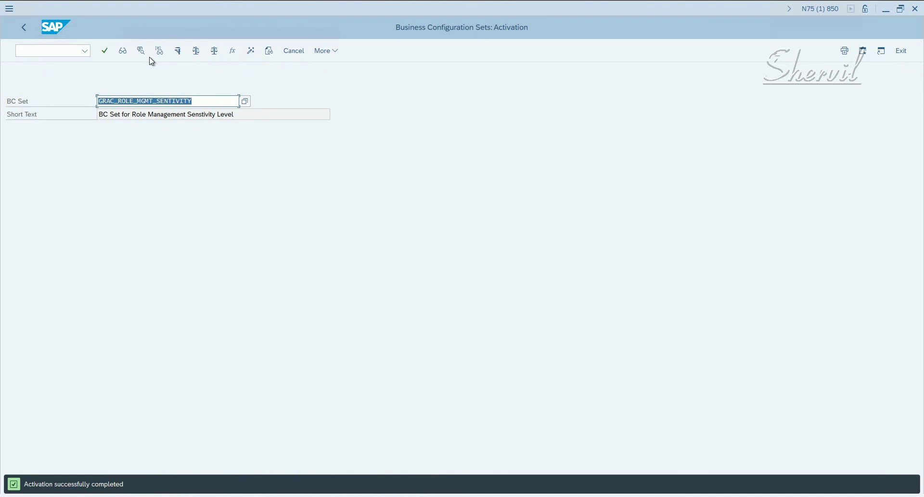
Step: Open the Overall View and check GRACV_RLSENS sensitivities 001 Normal through 004 Classified
{"action": "key", "text": "ctrl+slash"}
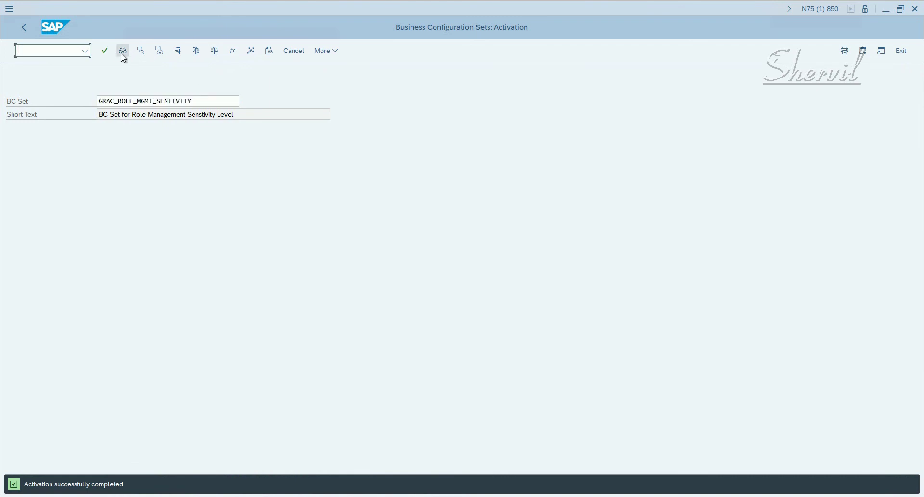
{"action": "left_click", "coordinate": [123, 52]}
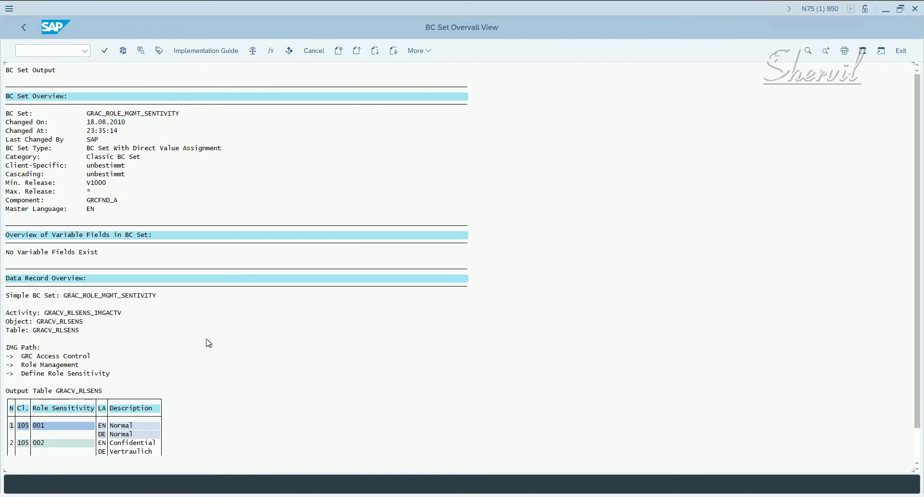
{"action": "scroll", "coordinate": [207, 342], "scroll_direction": "down", "scroll_amount": 1}
{"action": "scroll", "coordinate": [140, 377], "scroll_direction": "down", "scroll_amount": 1}
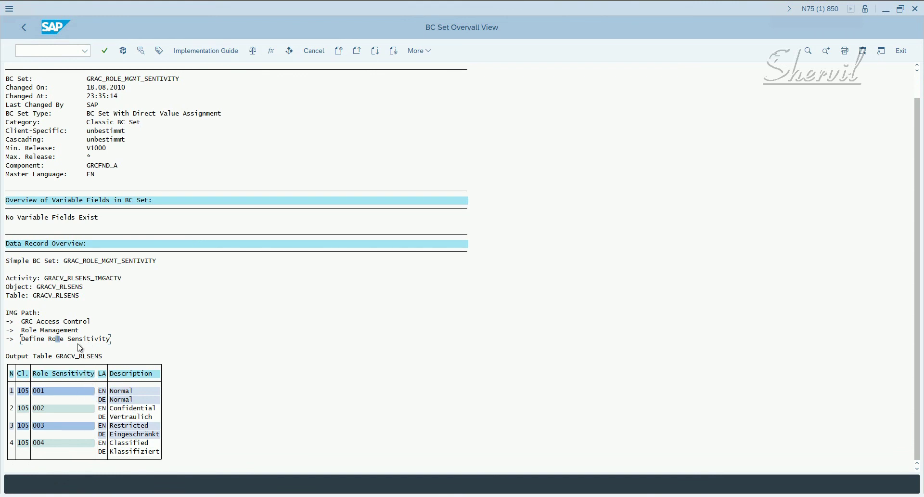
{"action": "left_click", "coordinate": [127, 426]}
{"action": "left_click", "coordinate": [128, 443]}
{"action": "left_click", "coordinate": [36, 296]}
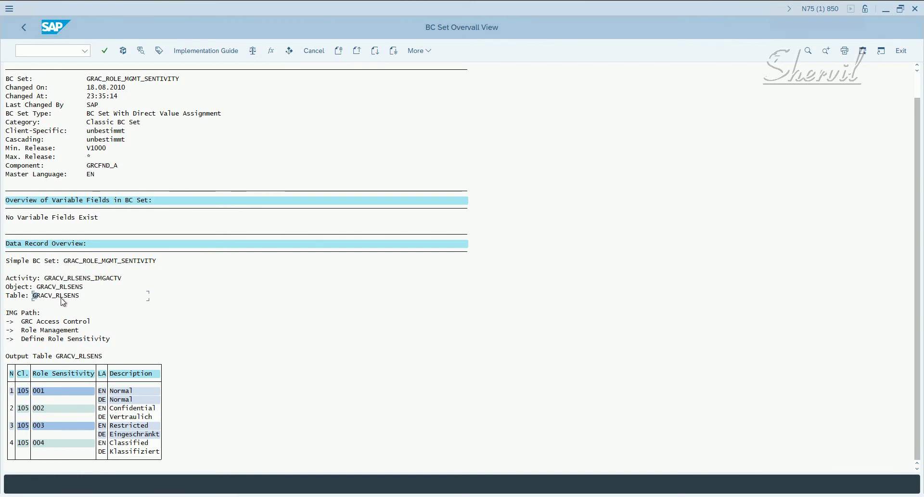
{"action": "left_click_drag", "start_coordinate": [81, 295], "coordinate": [35, 299]}
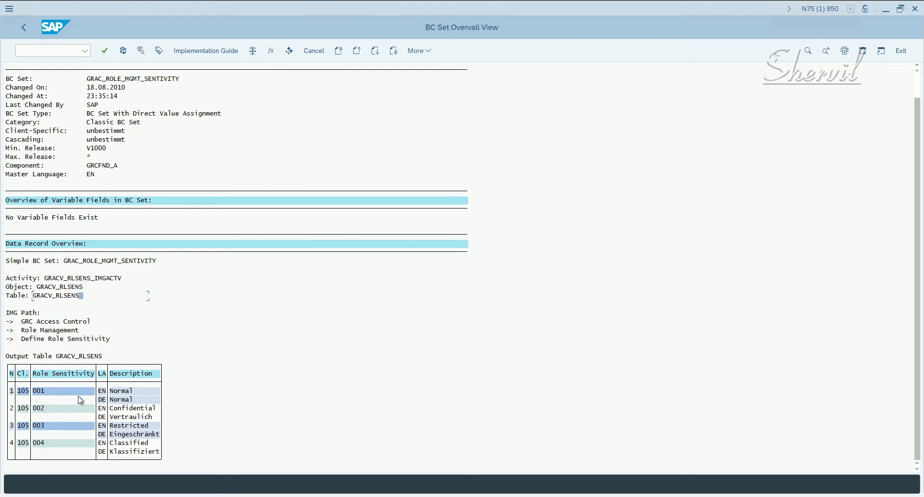
{"action": "left_click", "coordinate": [27, 322]}
{"action": "left_click", "coordinate": [9, 316]}
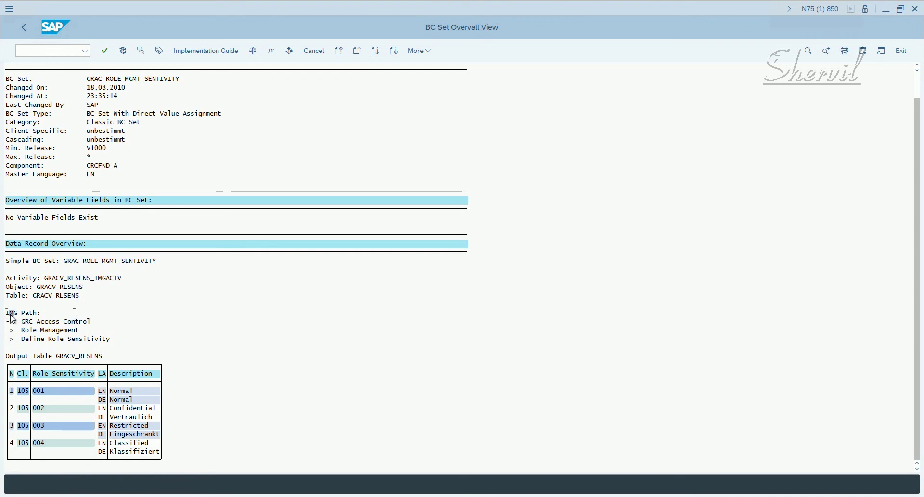
{"action": "left_click", "coordinate": [30, 330]}
{"action": "left_click", "coordinate": [31, 339]}
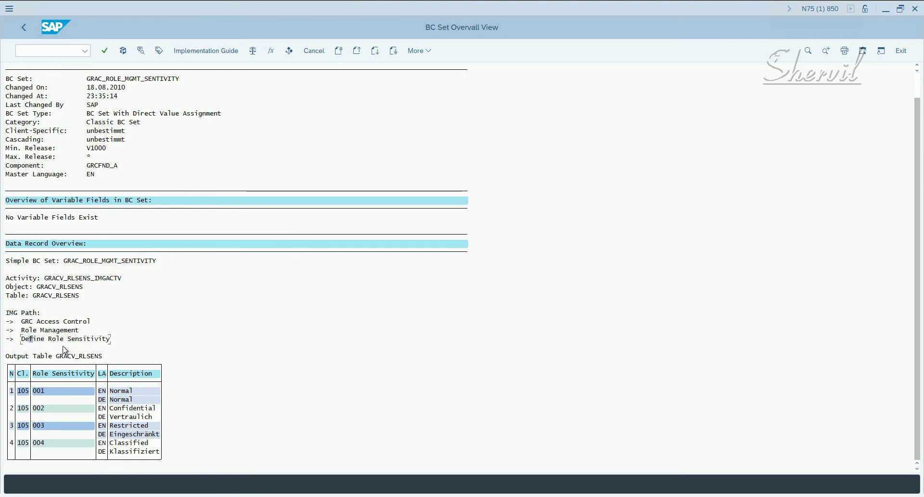